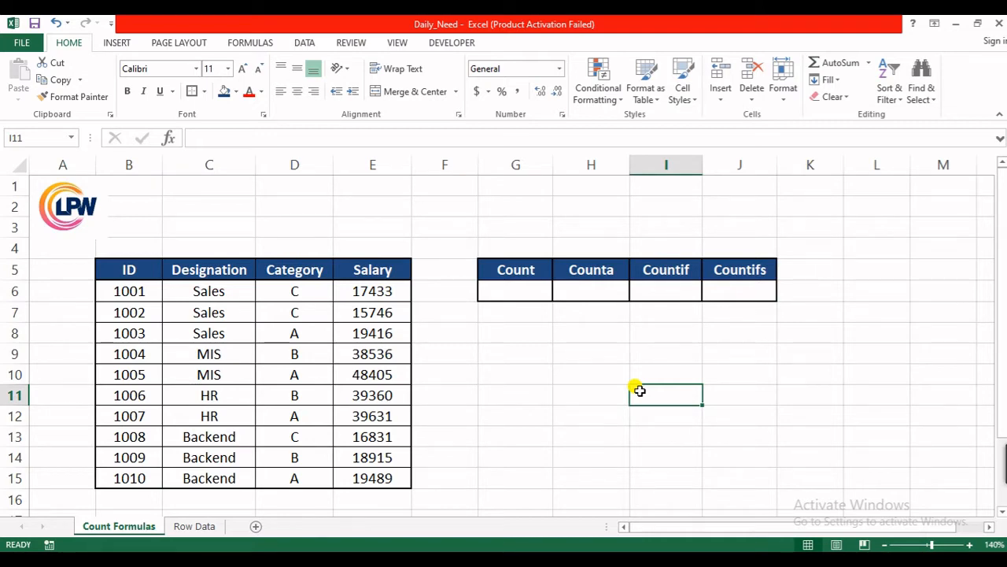
# Review the Count, Counta, Countif and Countifs headings of the results table
pyautogui.press('Left')
pyautogui.press('Left')
pyautogui.press('Up')
pyautogui.press('Up')
pyautogui.press('Up')
pyautogui.press('Up')
pyautogui.press('Up')
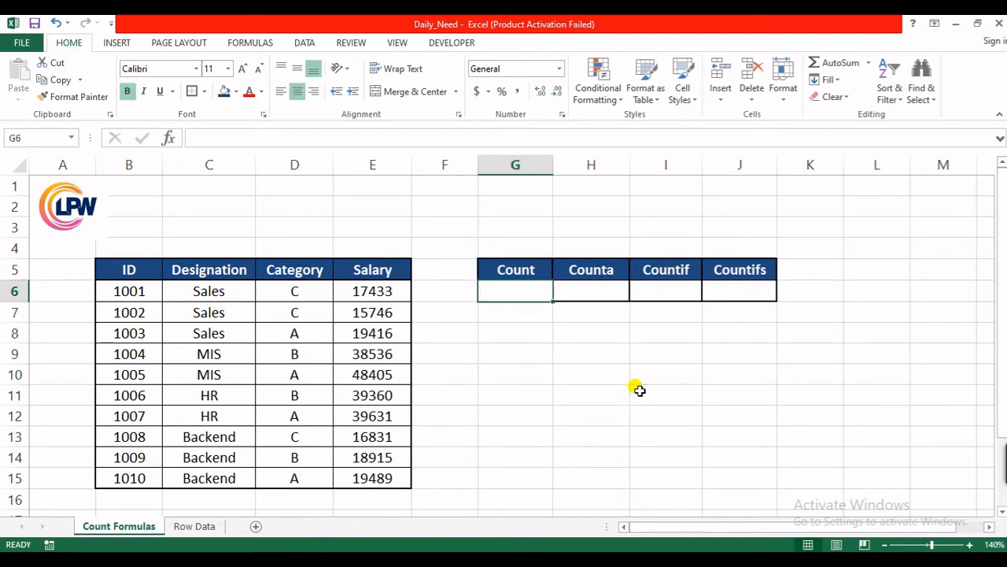
pyautogui.press('Up')
pyautogui.press('Right')
pyautogui.press('Right')
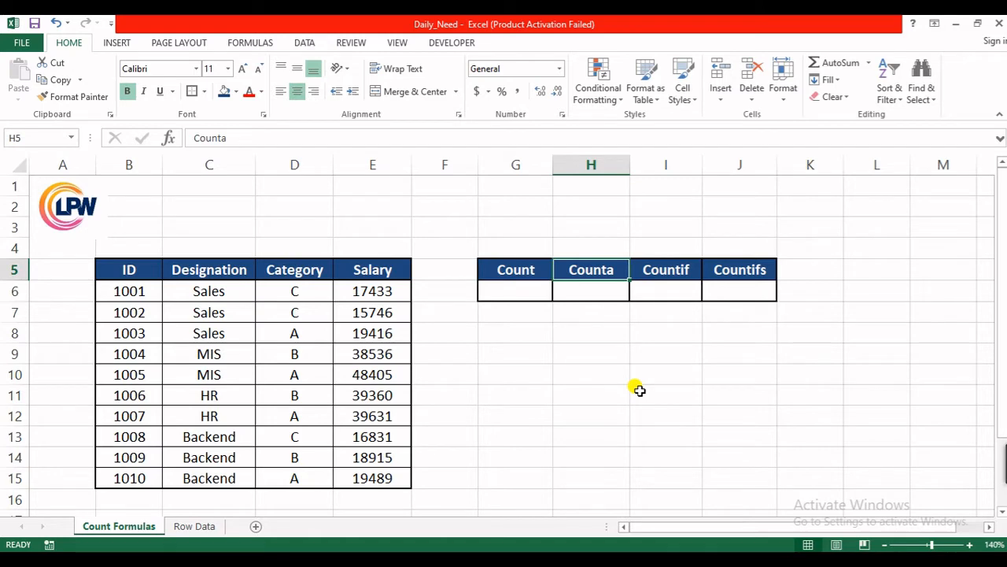
pyautogui.press('Right')
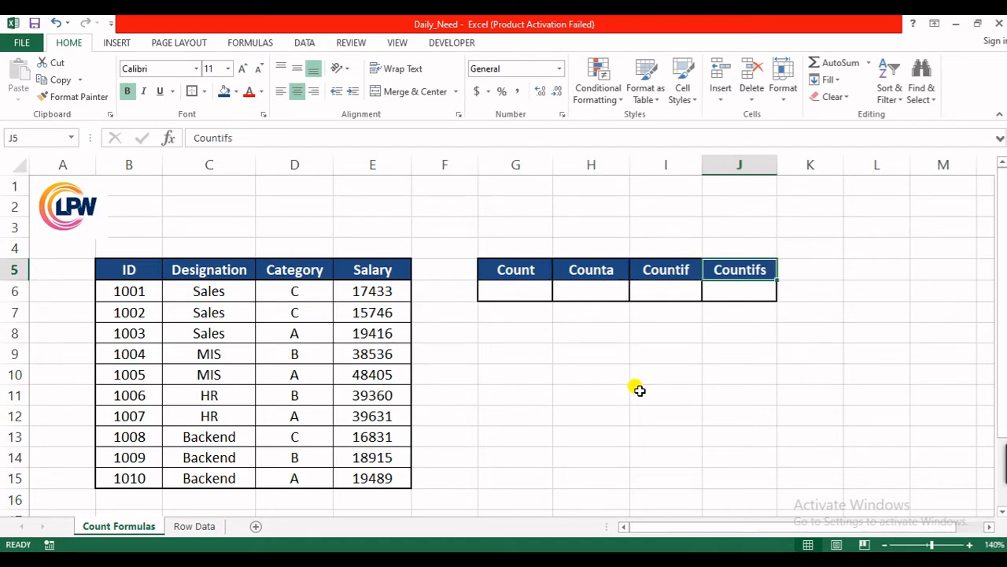
pyautogui.press('Left')
pyautogui.press('Left')
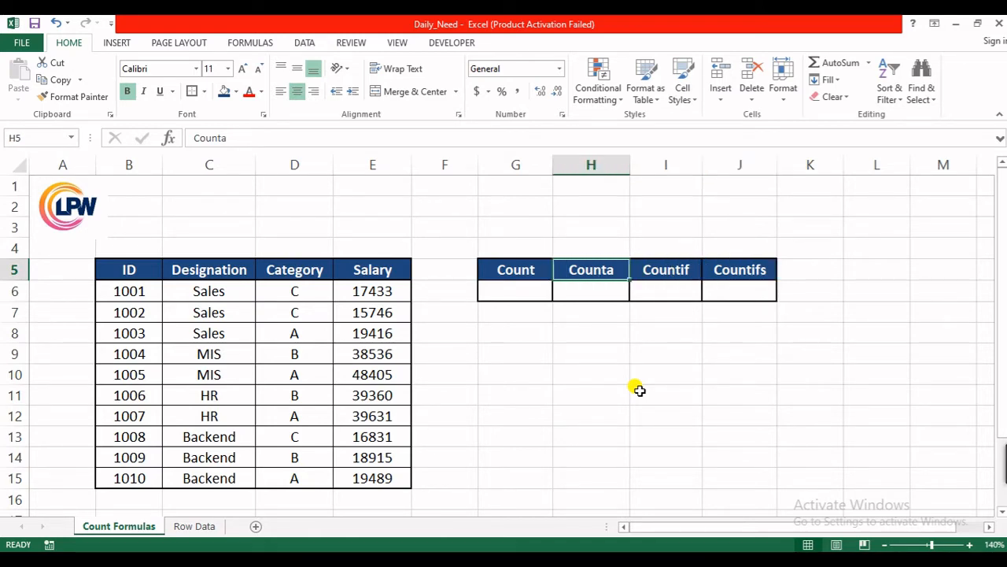
# Review the ID, Designation, Category and Salary headings of the employee data table
pyautogui.press('Left')
pyautogui.press('Left')
pyautogui.press('Left')
pyautogui.press('Left')
pyautogui.press('Left')
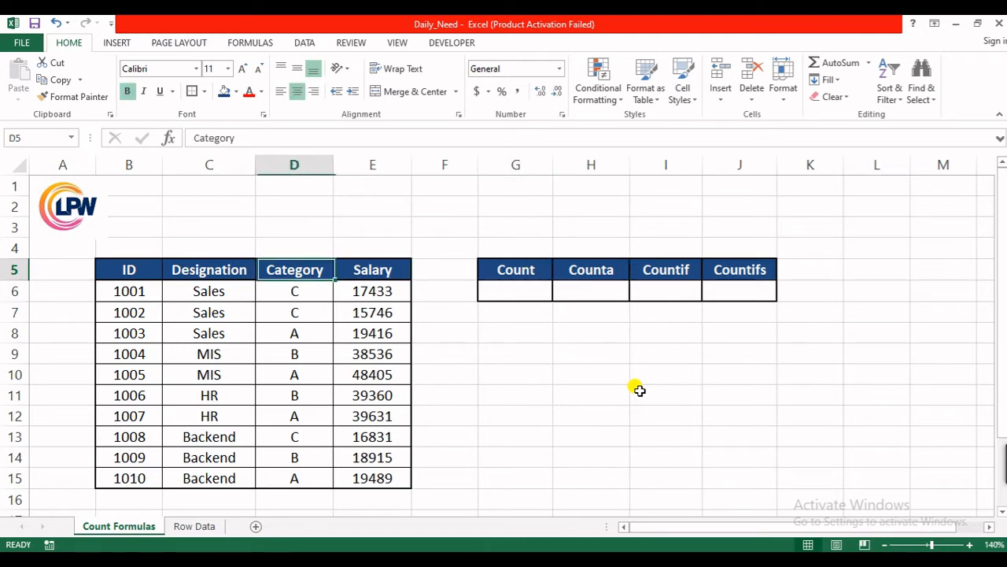
pyautogui.press('Left')
pyautogui.hotkey('ctrl', 'shift', 'Right')
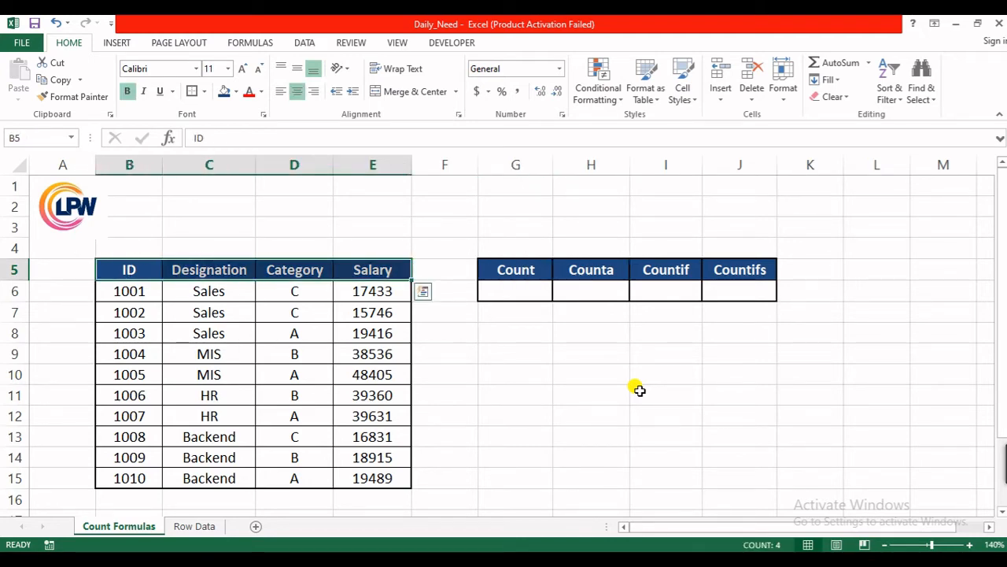
pyautogui.hotkey('ctrl', 'shift', 'Left')
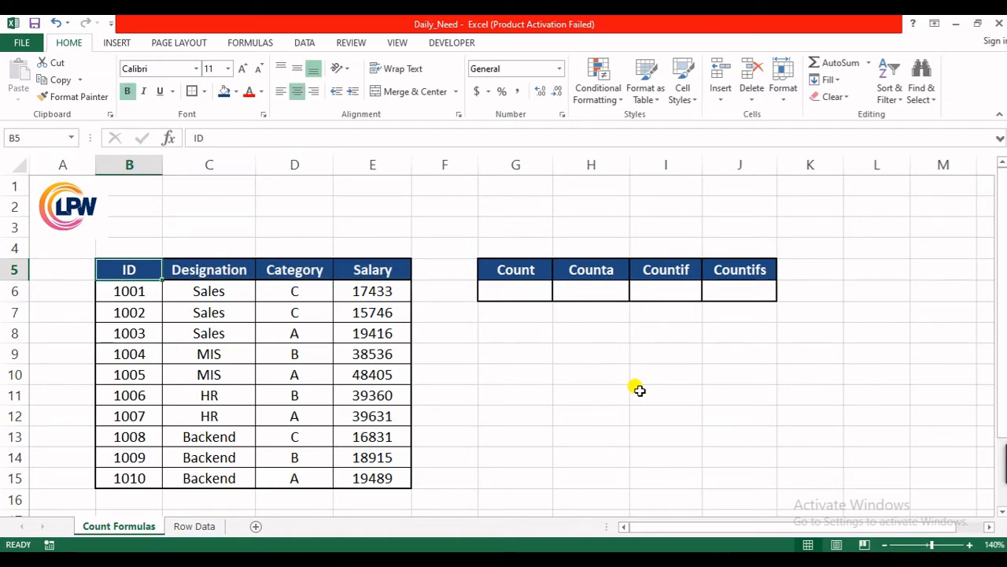
pyautogui.press('Right')
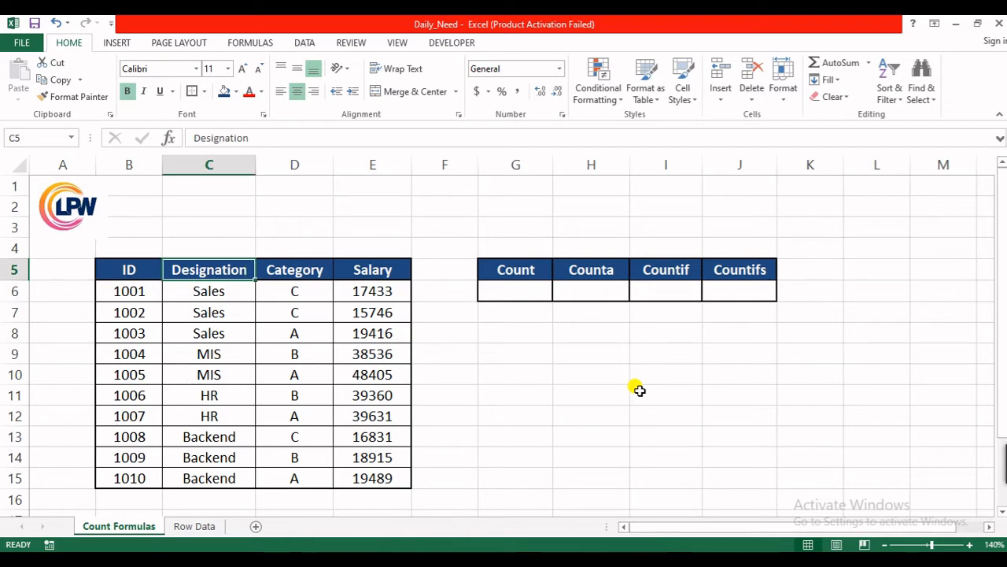
pyautogui.press('Right')
pyautogui.press('Right')
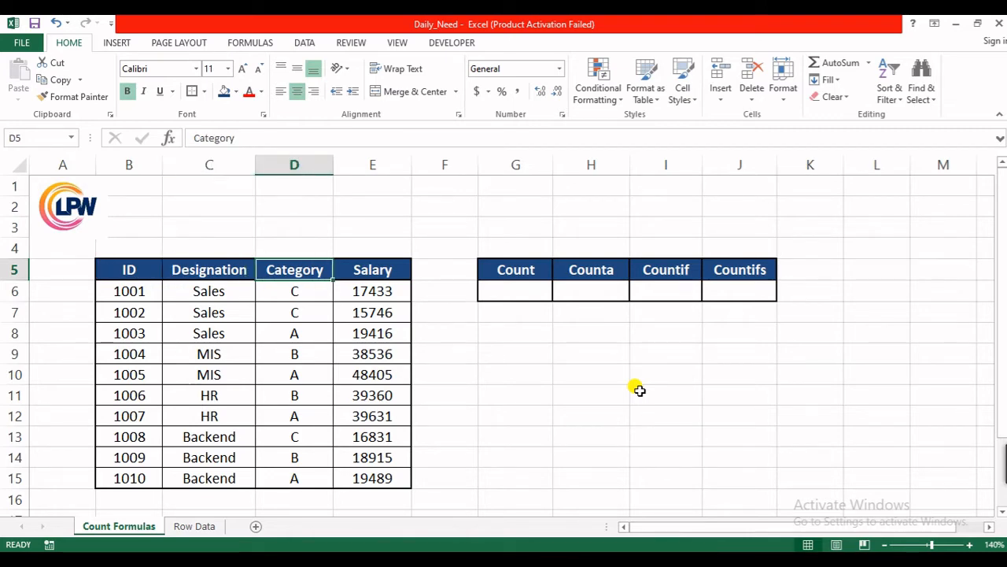
pyautogui.press('Left')
pyautogui.press('Left')
pyautogui.press('Left')
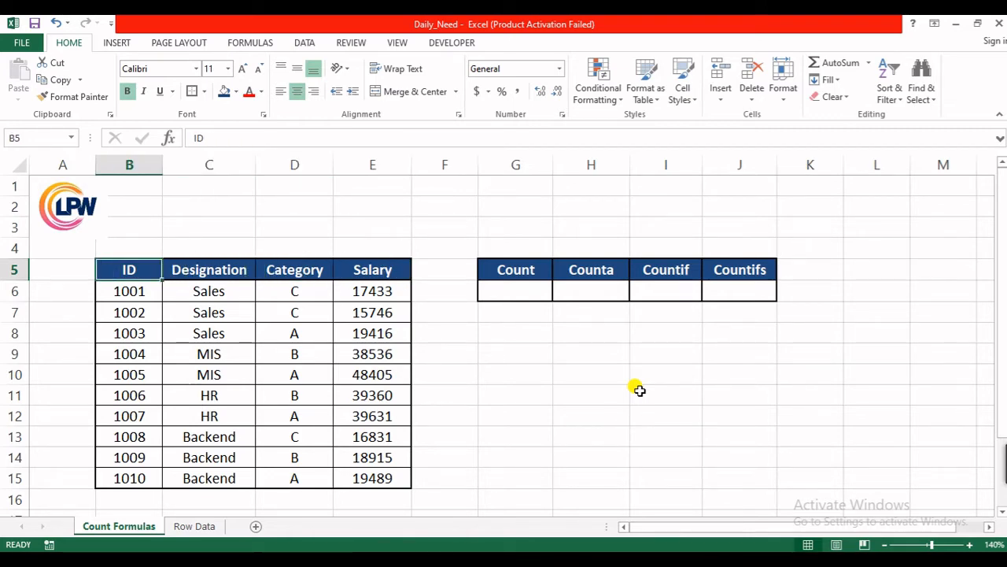
# Enter a COUNT formula over the ID values B6:B15 in cell G6 under the Count heading
pyautogui.press('Down')
pyautogui.press('Right')
pyautogui.press('Right')
pyautogui.press('Right')
pyautogui.press('Right')
pyautogui.press('Right')
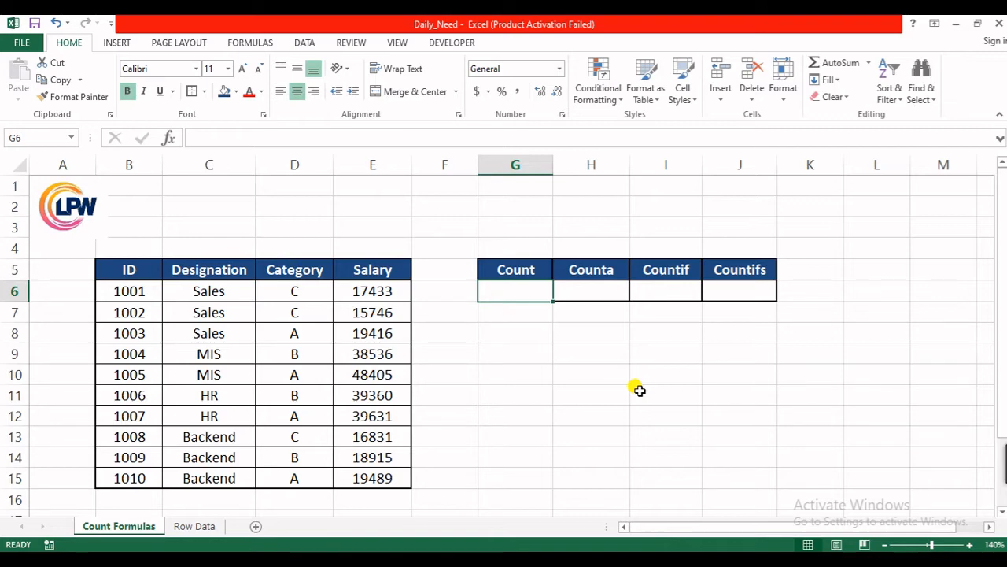
pyautogui.write('=')
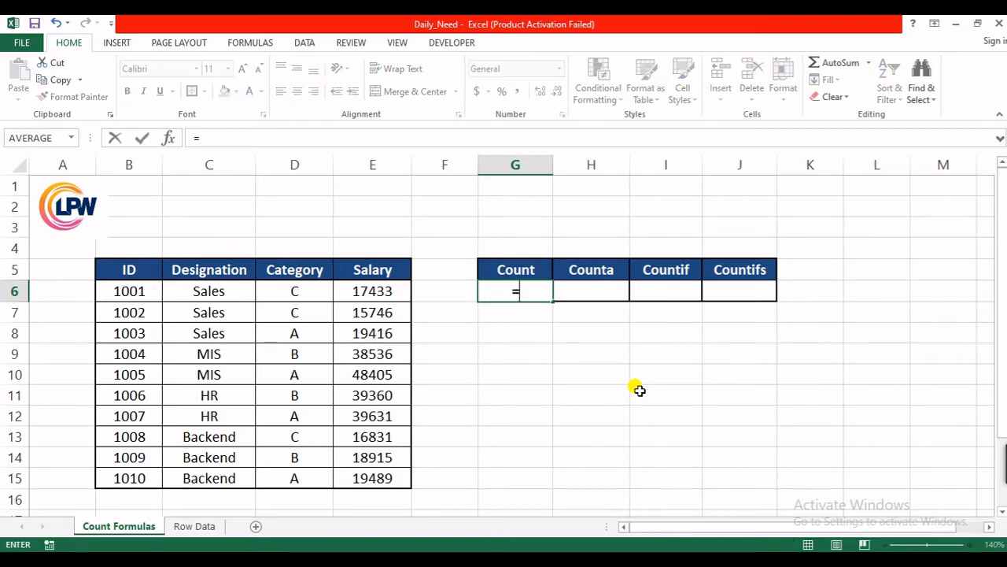
pyautogui.write('count')
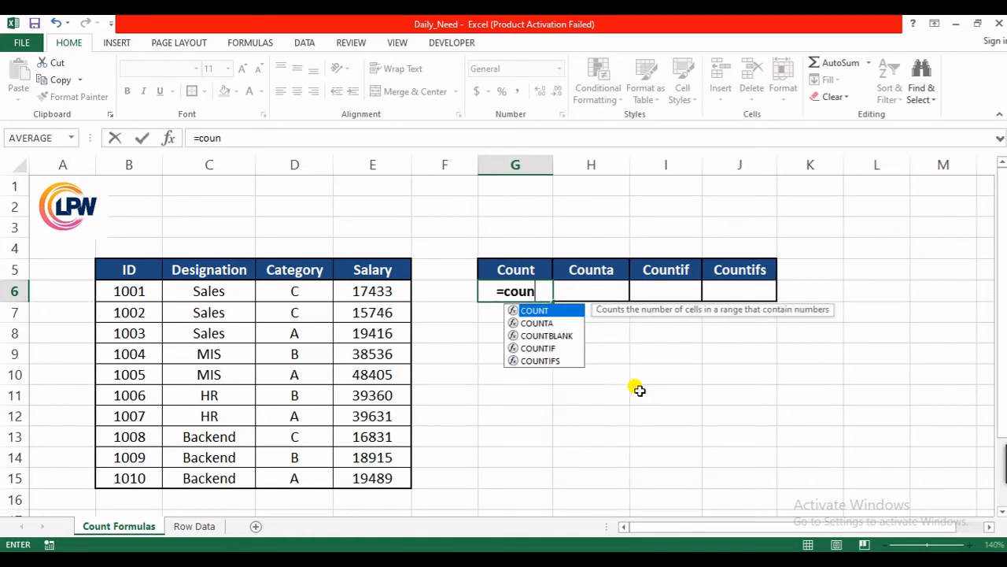
pyautogui.press('Tab')
pyautogui.press('Left')
pyautogui.press('Left')
pyautogui.press('Left')
pyautogui.press('Left')
pyautogui.press('Left')
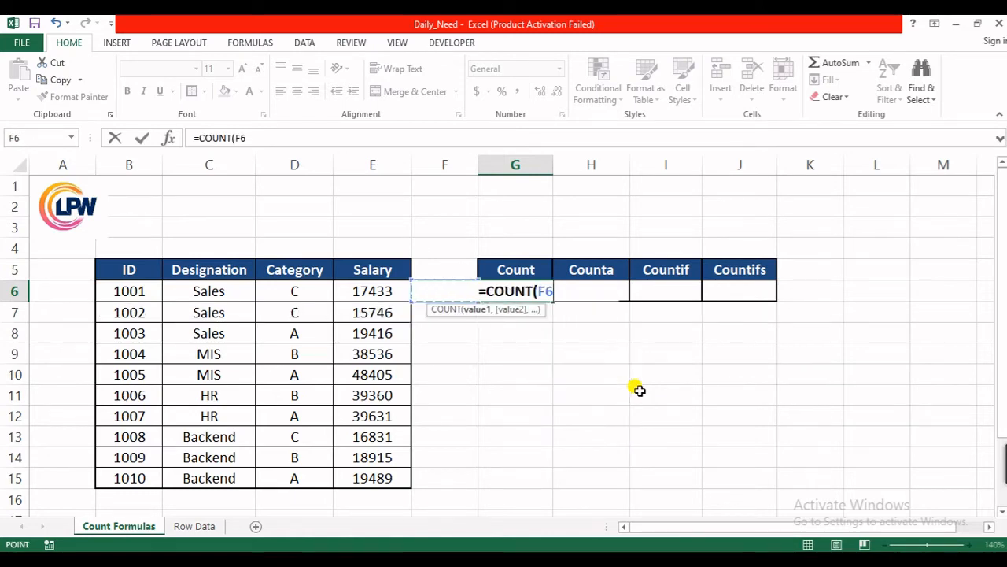
pyautogui.hotkey('ctrl', 'shift', 'Down')
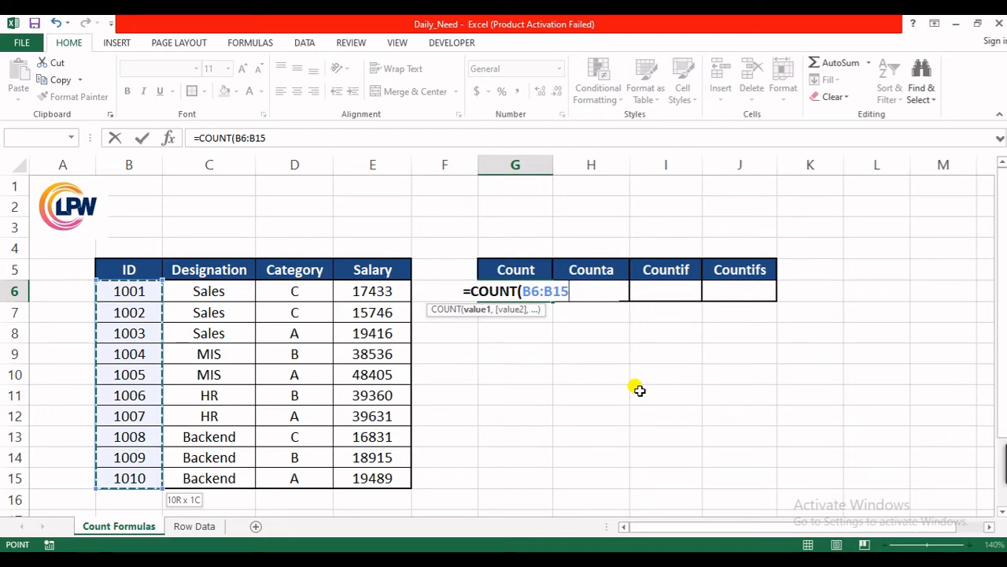
pyautogui.press('Return')
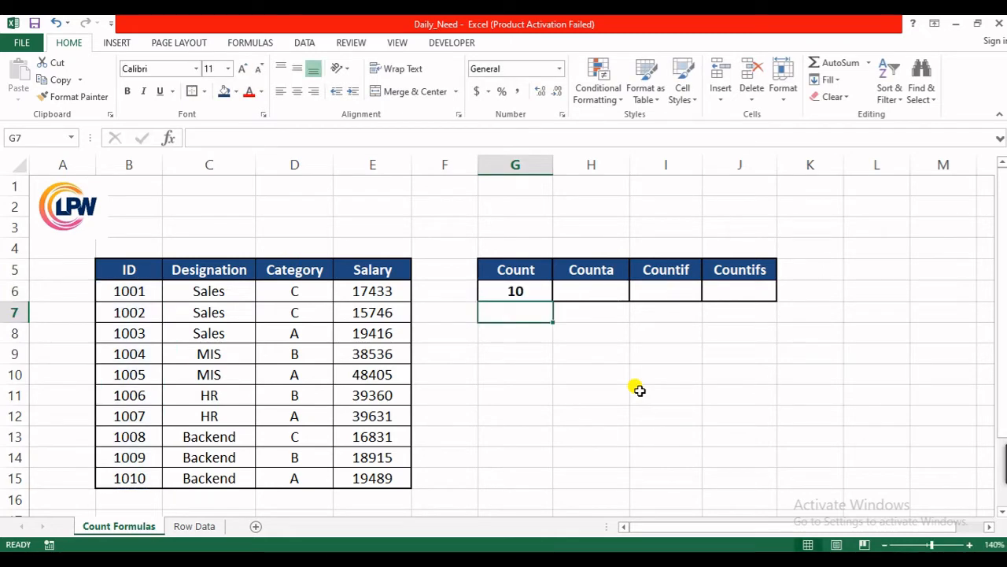
# Clear the ID count formula from cell G6
pyautogui.press('Up')
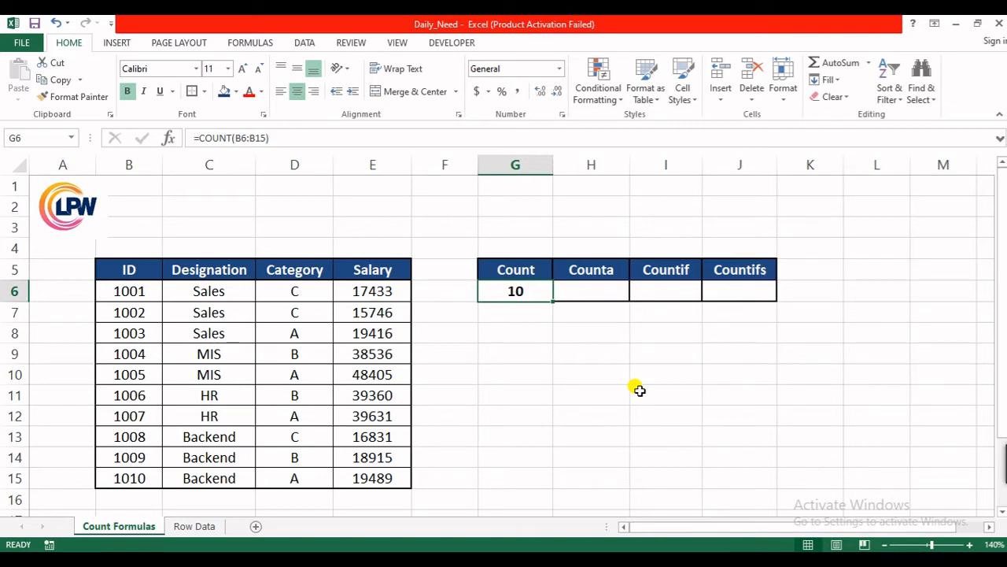
pyautogui.press('Delete')
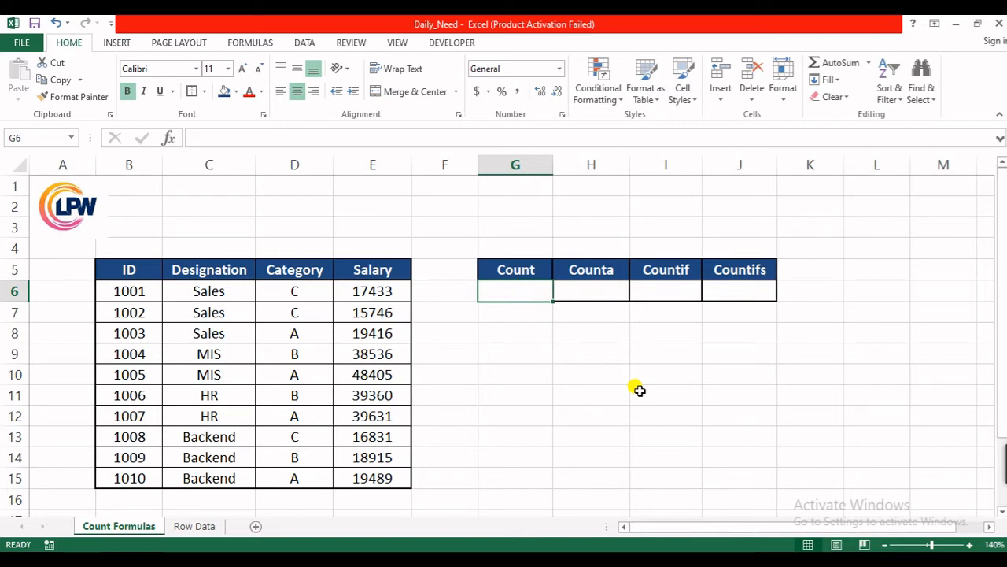
pyautogui.press('Right')
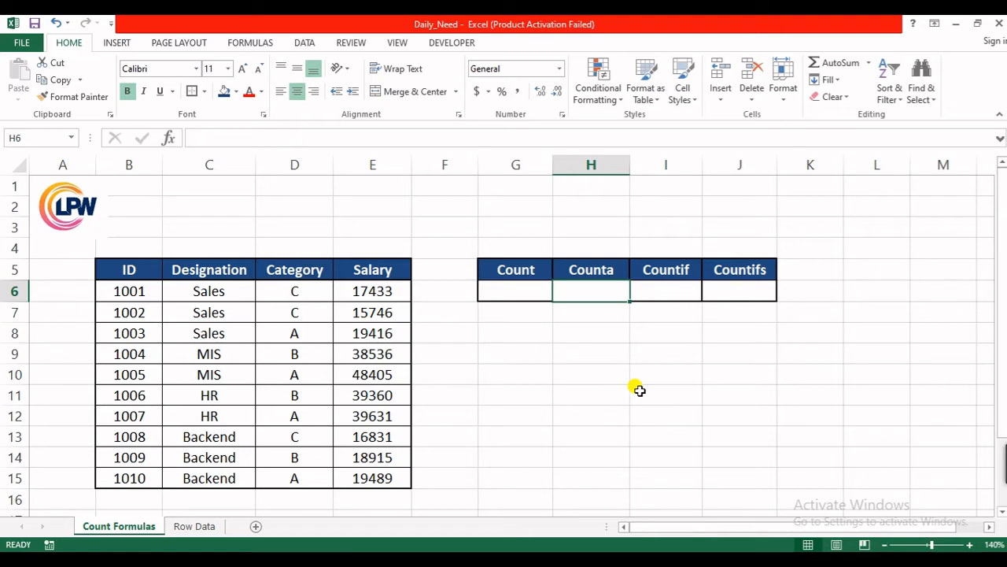
pyautogui.press('Left')
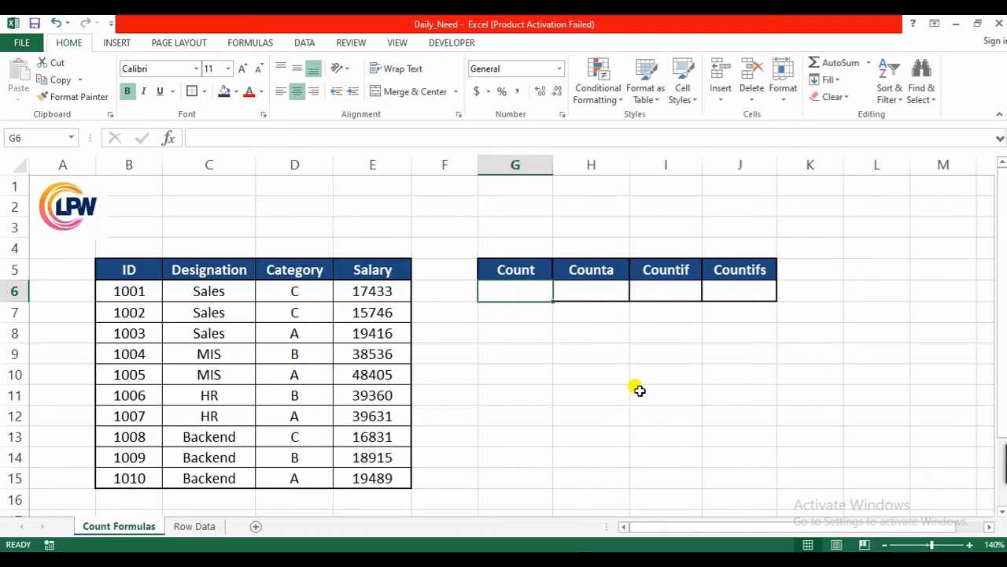
# Try a COUNT formula on the text entries of the Designation column, C6:C15, in cell G6
pyautogui.write('=coun')
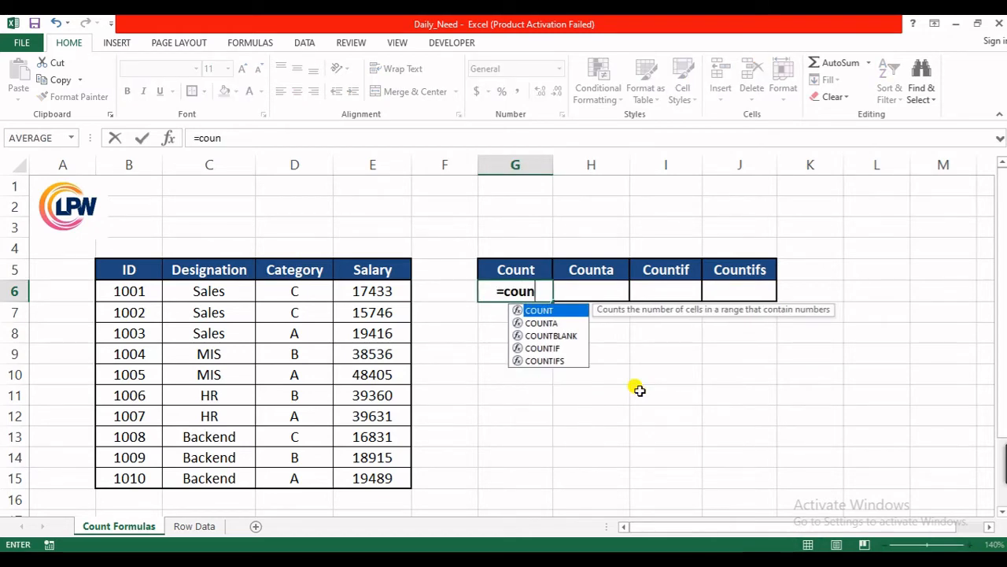
pyautogui.press('Tab')
pyautogui.press('Left')
pyautogui.press('Left')
pyautogui.press('Left')
pyautogui.press('Left')
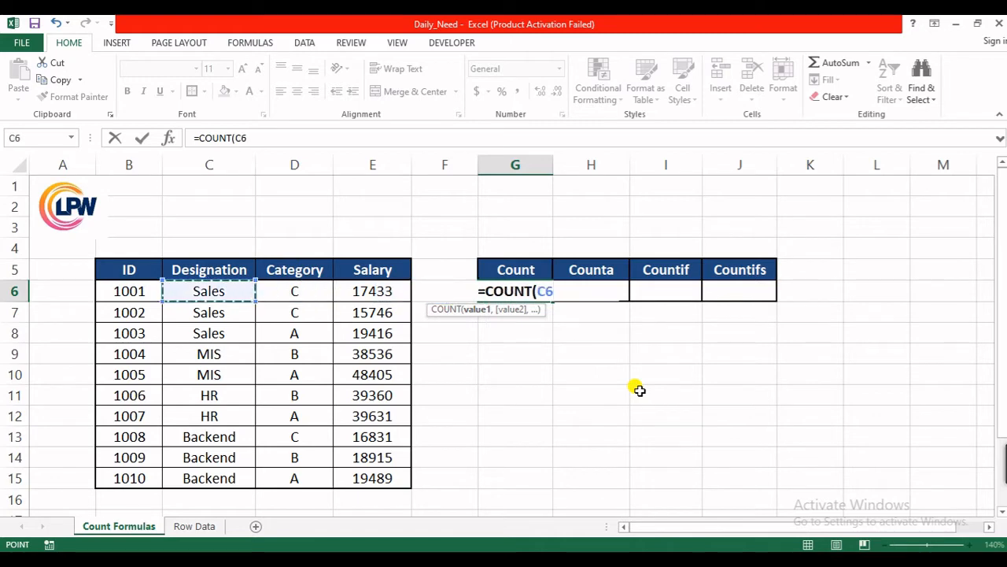
pyautogui.press('Right')
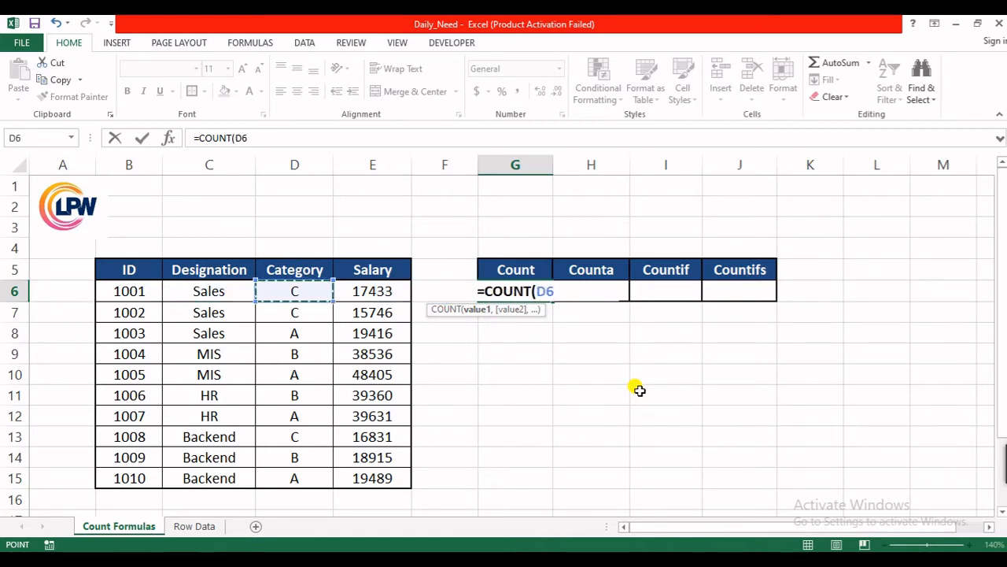
pyautogui.press('Left')
pyautogui.hotkey('ctrl', 'shift', 'Down')
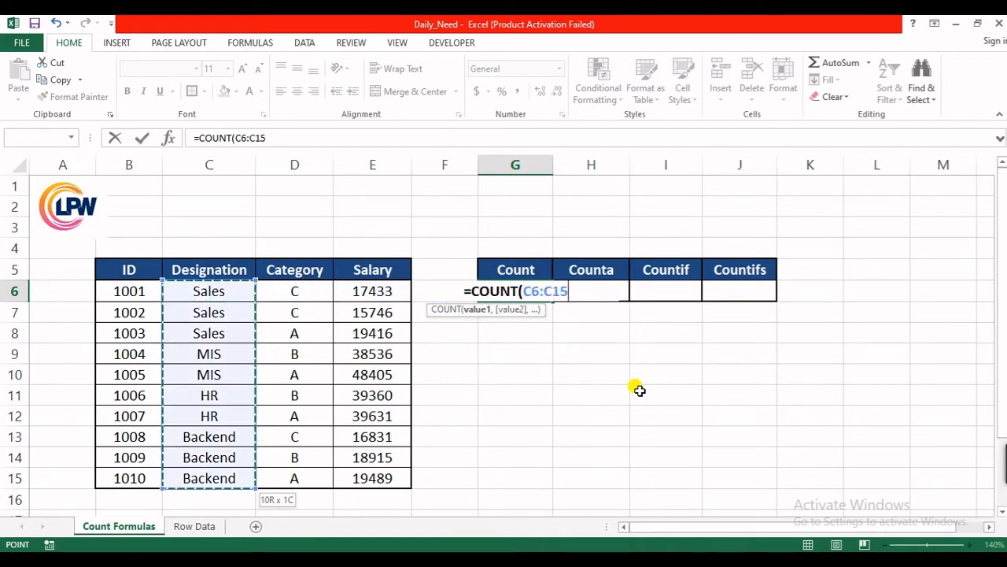
pyautogui.press('Return')
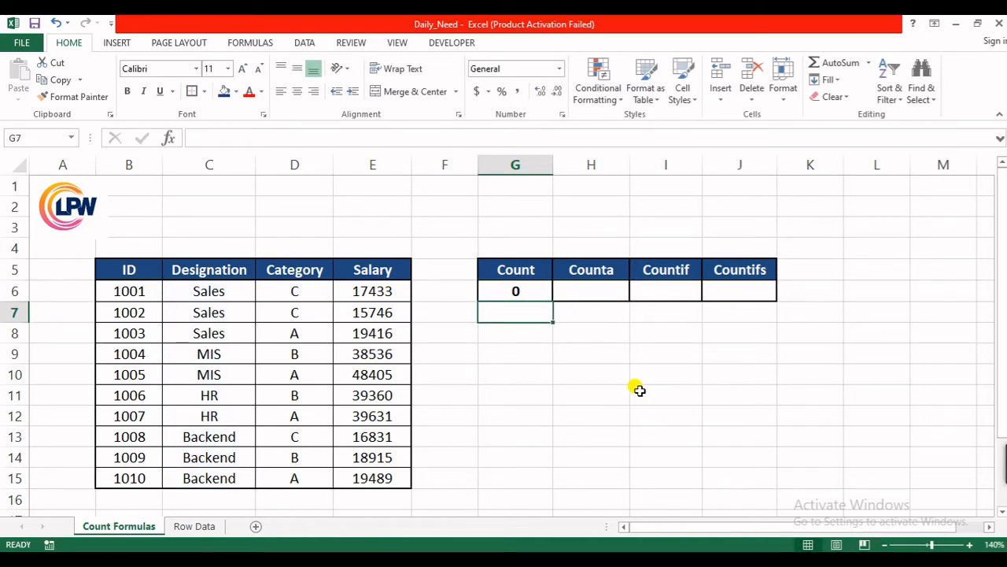
pyautogui.press('Up')
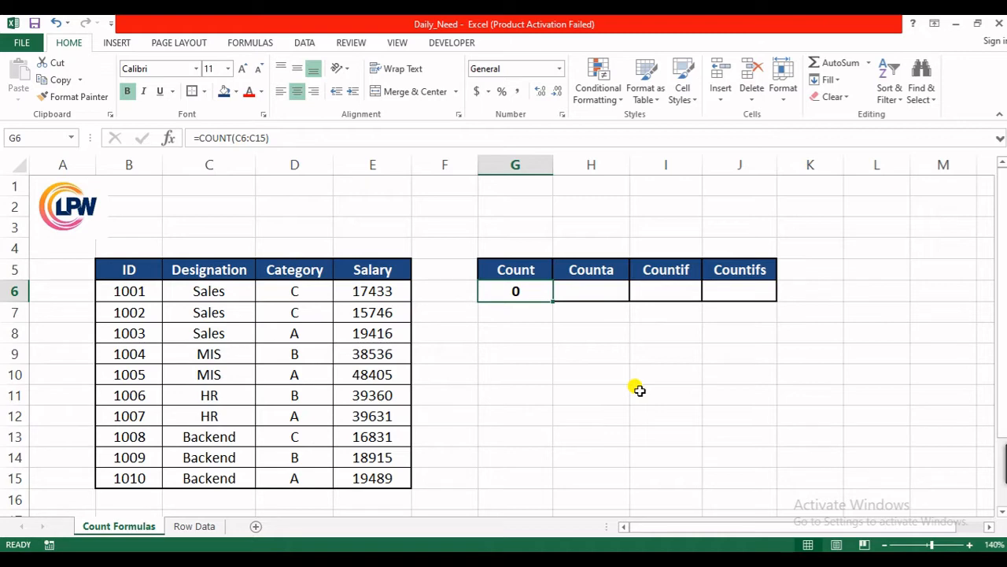
# Check the first Designation and ID entries, and clear the Designation count formula from cell G6
pyautogui.click(210, 291)
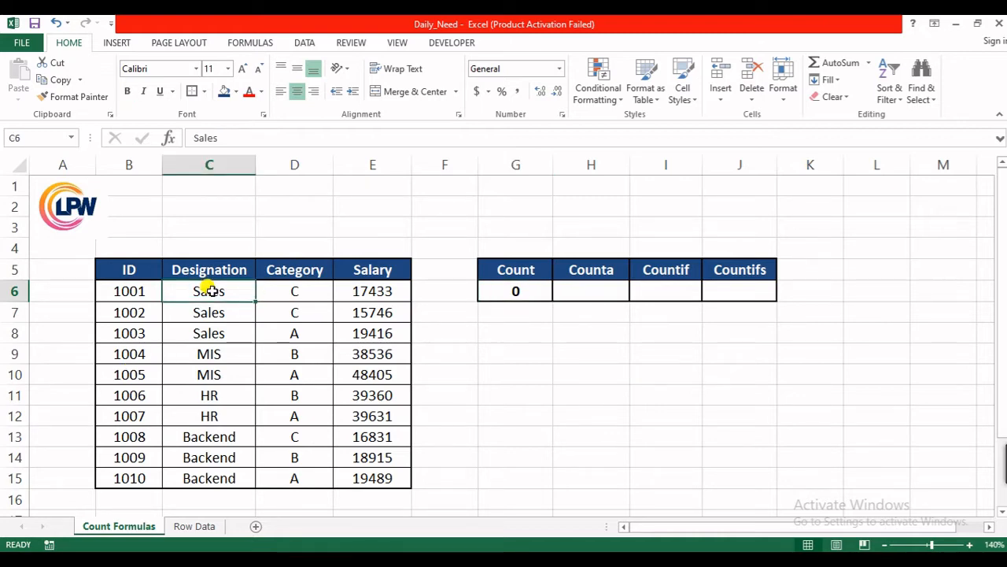
pyautogui.click(149, 292)
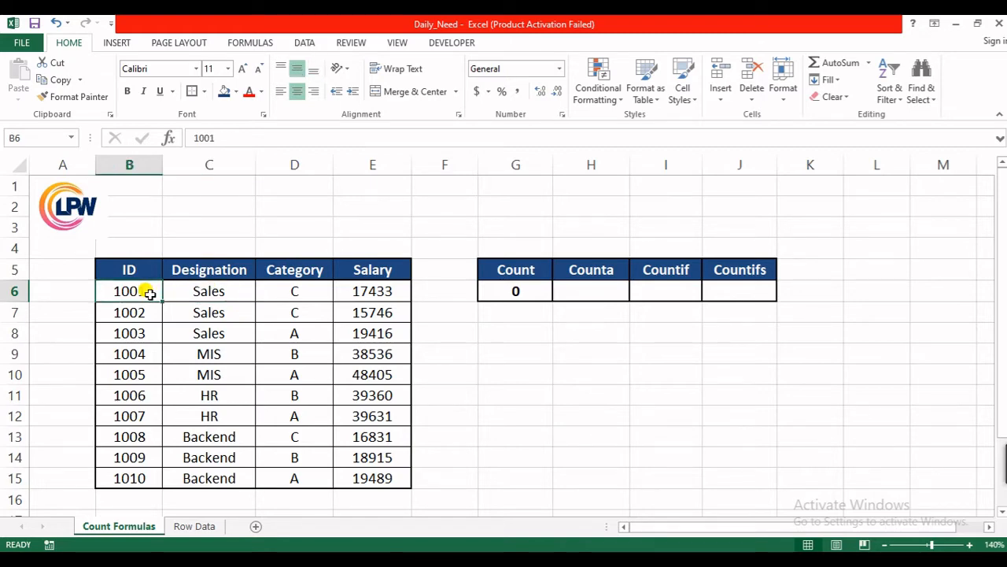
pyautogui.click(513, 289)
pyautogui.press('Delete')
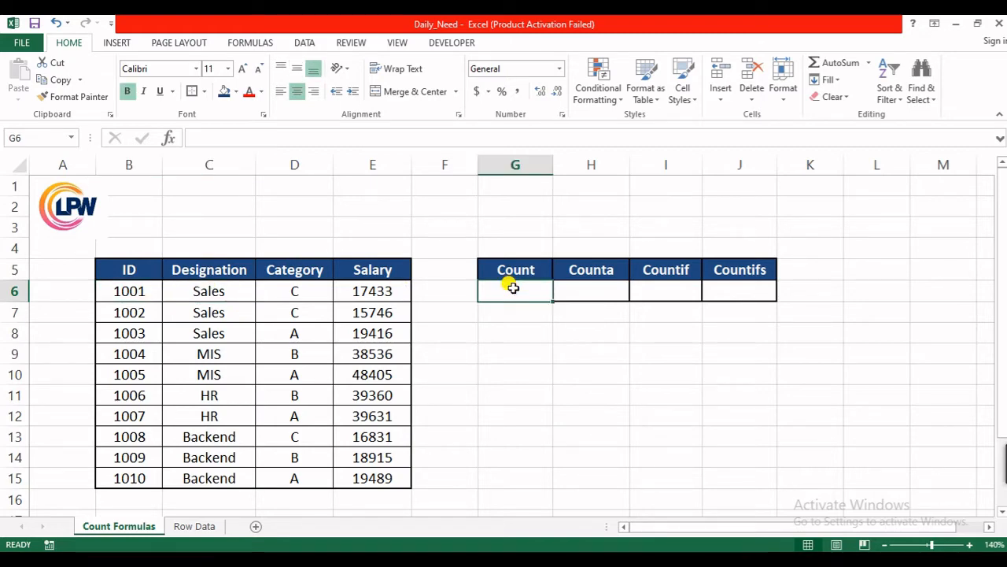
# Enter the formula =COUNT(B6:B15) in cell G6 to count the numeric ID values
pyautogui.write('c=')
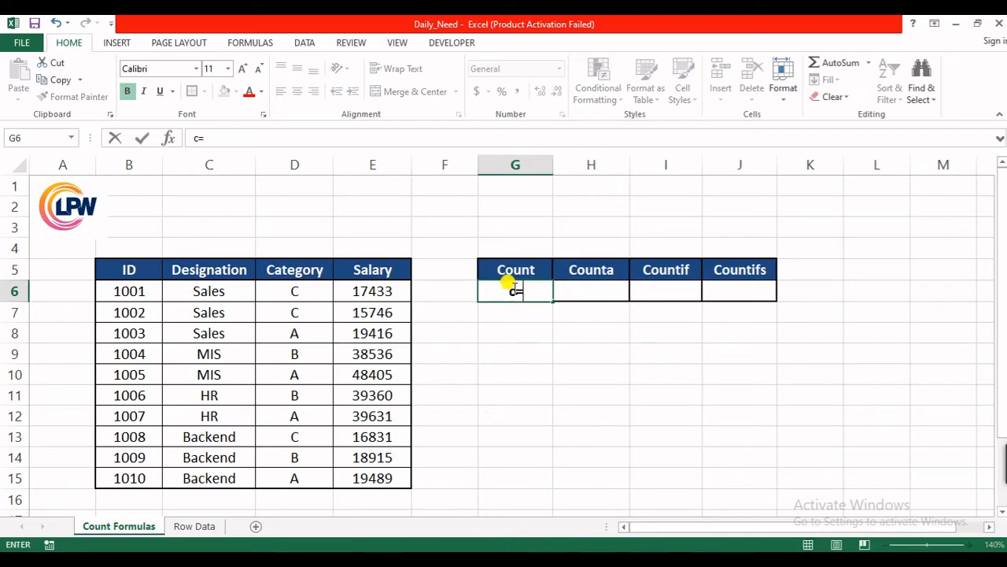
pyautogui.press('BackSpace')
pyautogui.press('BackSpace')
pyautogui.write('=cou')
pyautogui.press('Tab')
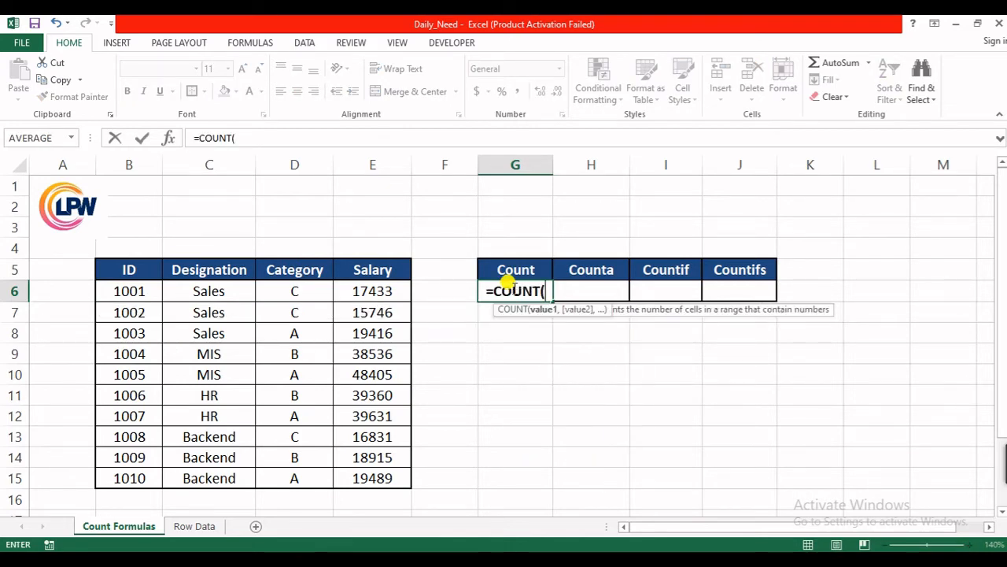
pyautogui.press('Left')
pyautogui.press('Left')
pyautogui.press('Left')
pyautogui.press('Left')
pyautogui.press('Left')
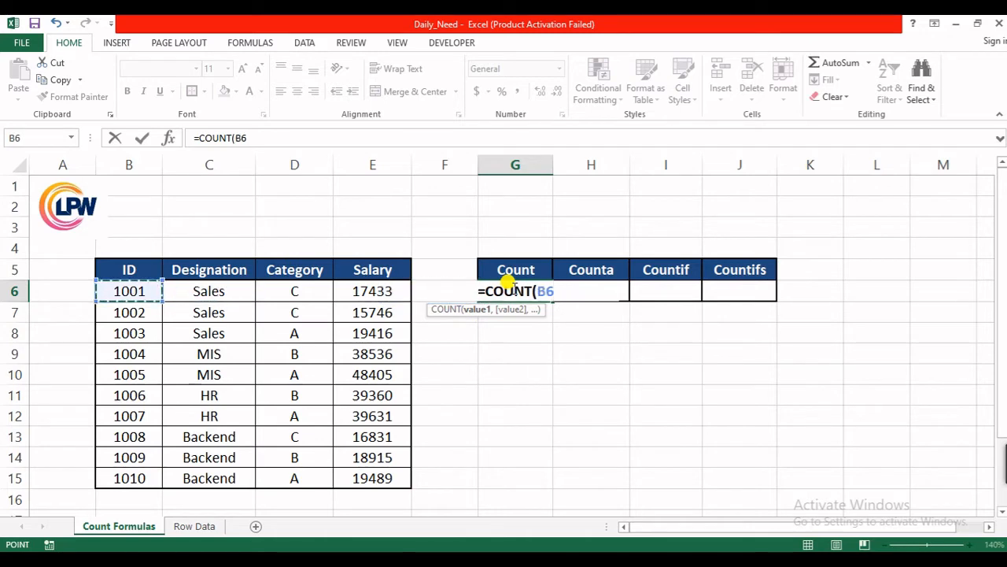
pyautogui.hotkey('ctrl', 'shift', 'Down')
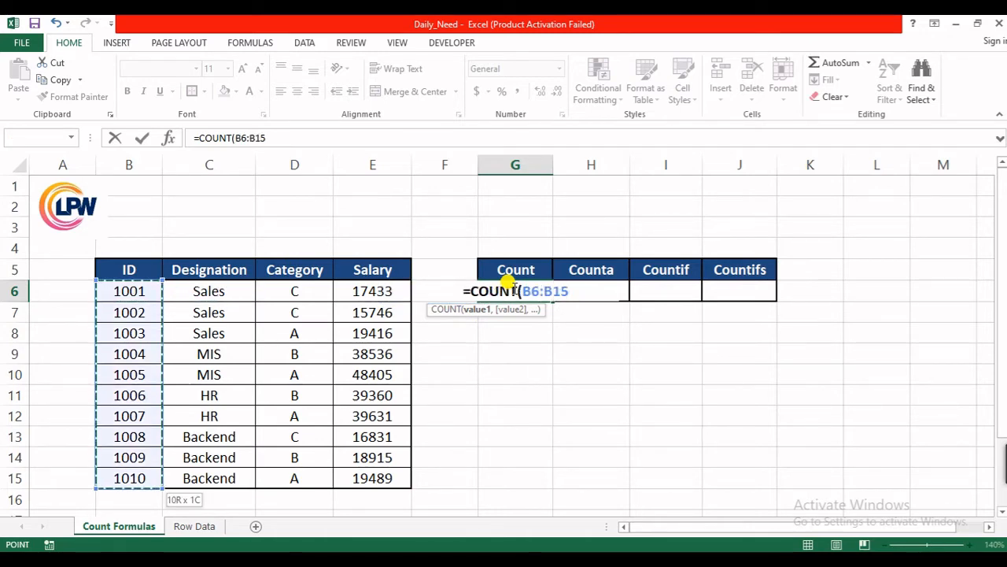
pyautogui.write(')')
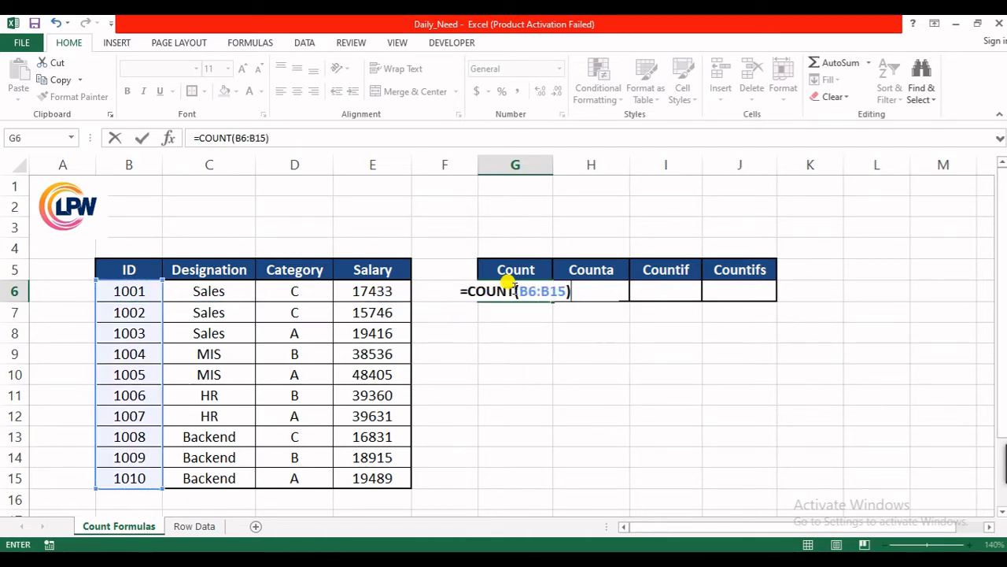
pyautogui.press('Return')
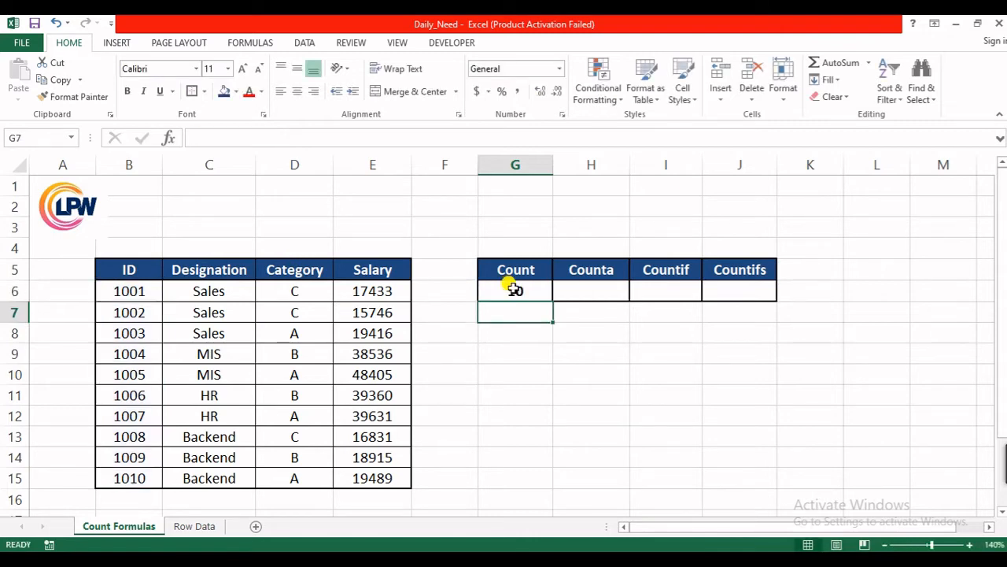
# Try a COUNTA formula on the ID values, B6:B15, in cell H6
pyautogui.click(582, 289)
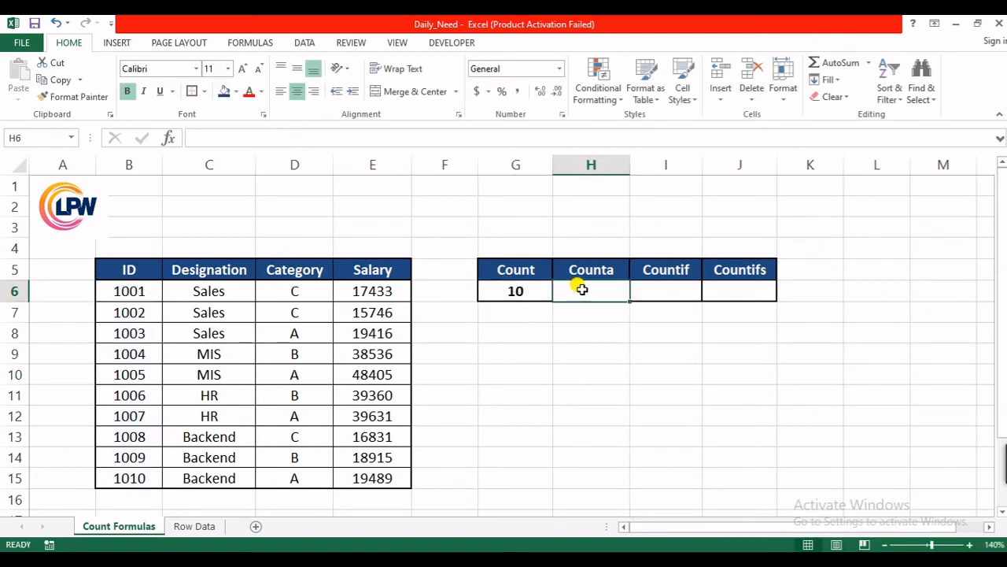
pyautogui.write('=')
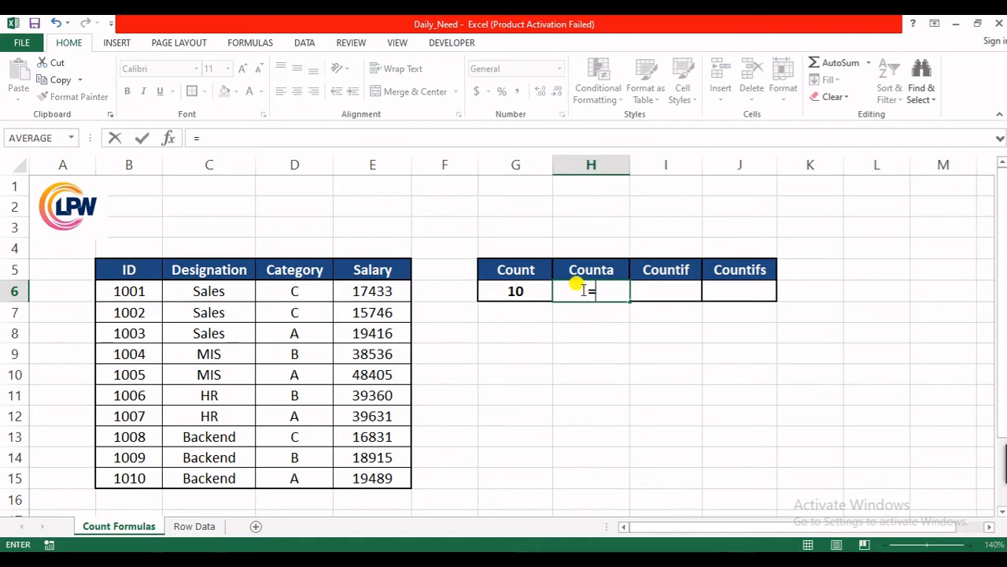
pyautogui.write('counta')
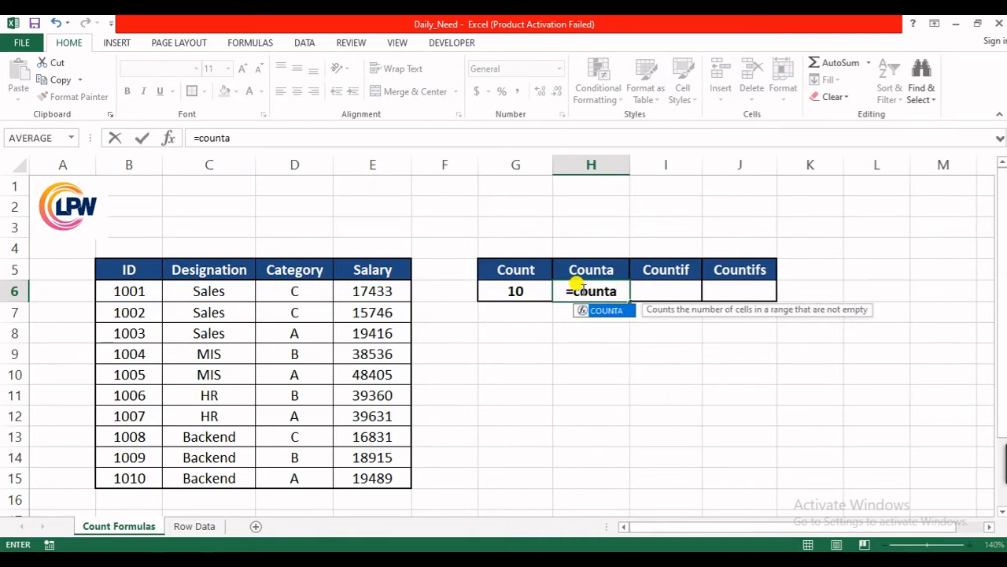
pyautogui.press('Tab')
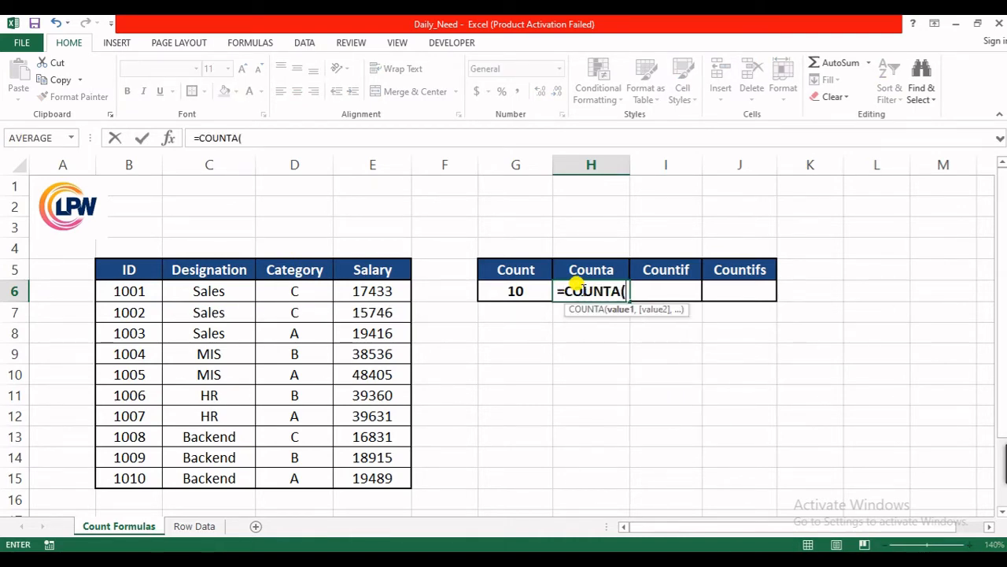
pyautogui.press('Left')
pyautogui.press('Left')
pyautogui.press('Left')
pyautogui.press('Left')
pyautogui.press('Left')
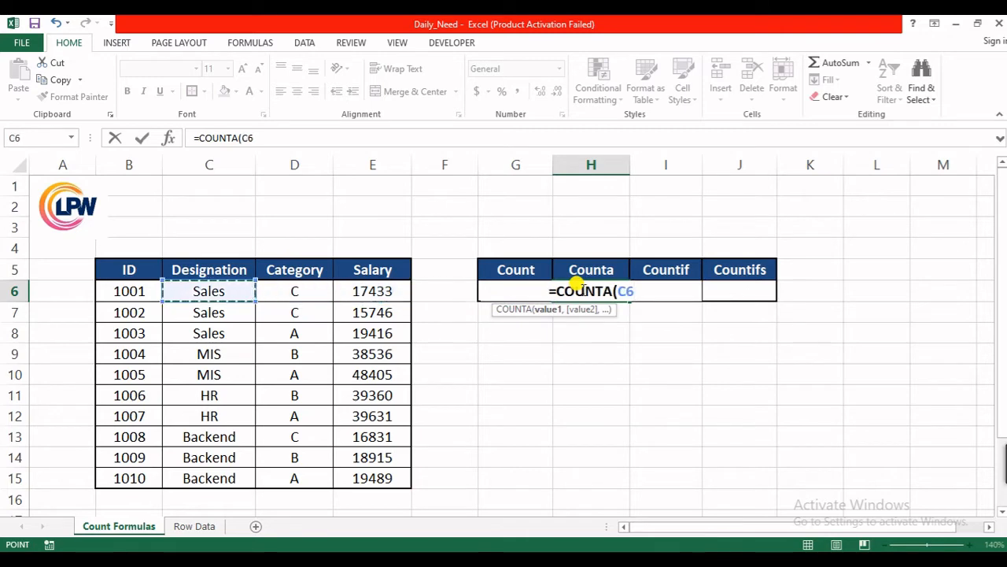
pyautogui.press('Left')
pyautogui.hotkey('ctrl', 'shift', 'Down')
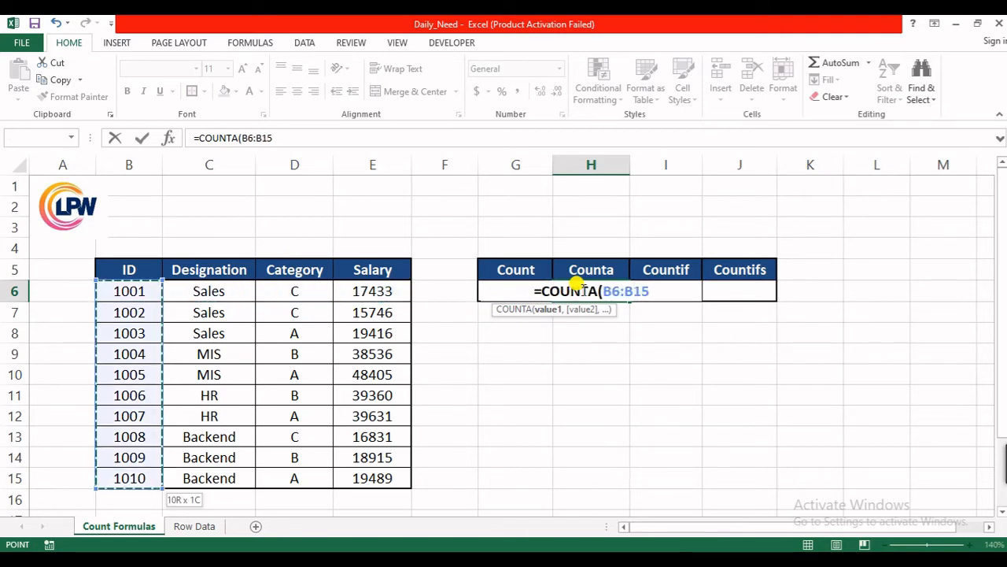
pyautogui.press('Return')
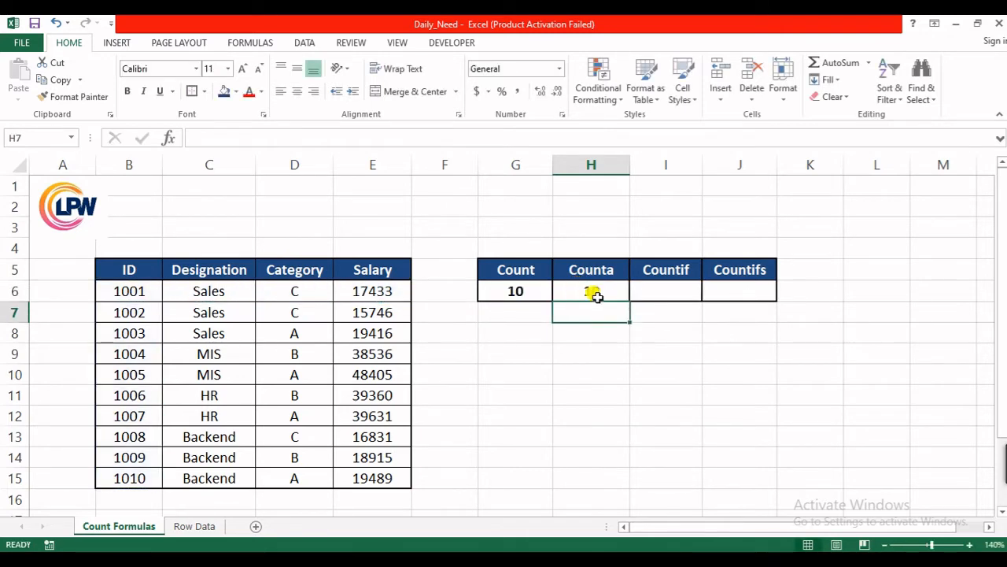
# Clear the COUNTA formula for the ID values from cell H6
pyautogui.click(596, 292)
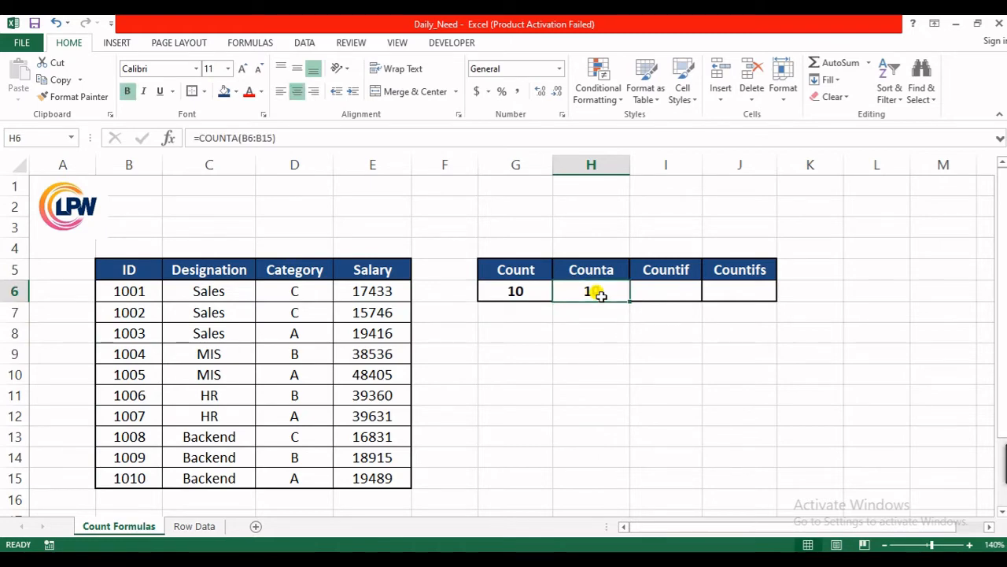
pyautogui.doubleClick(596, 292)
pyautogui.press('Escape')
pyautogui.press('Delete')
pyautogui.press('Return')
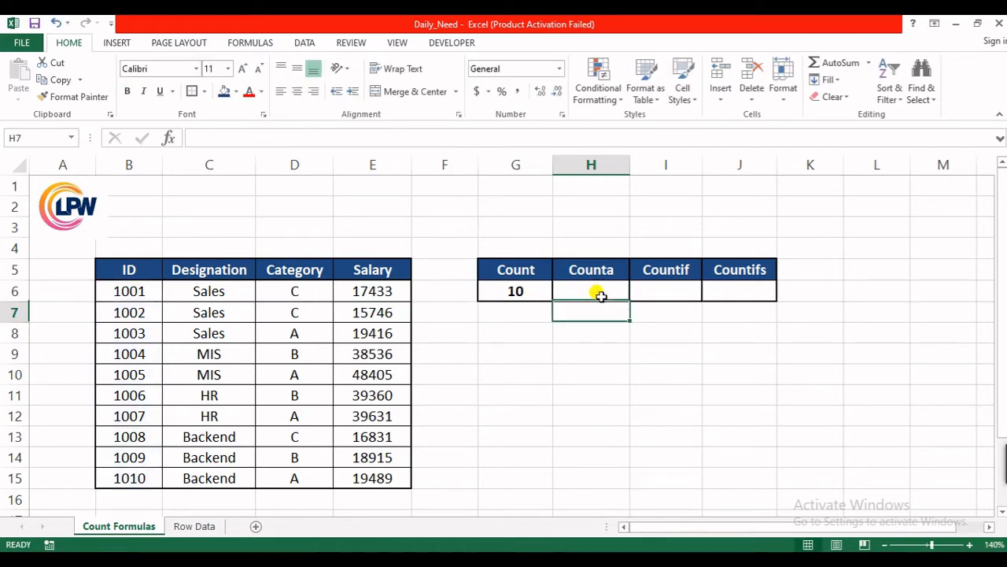
# Enter the formula =COUNTA(C6:C15) in cell H6 to count the non-empty Designation entries
pyautogui.click(600, 295)
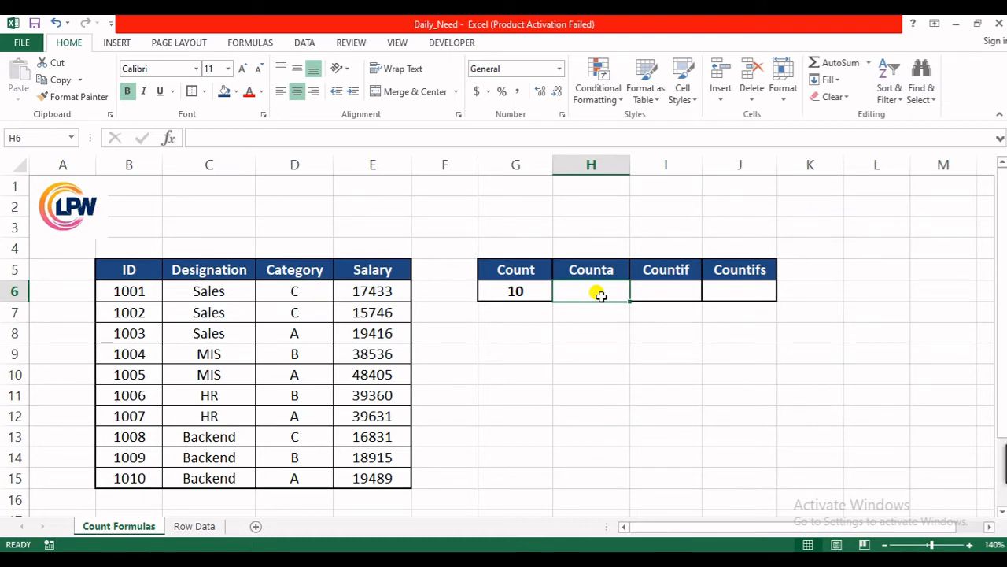
pyautogui.write('=')
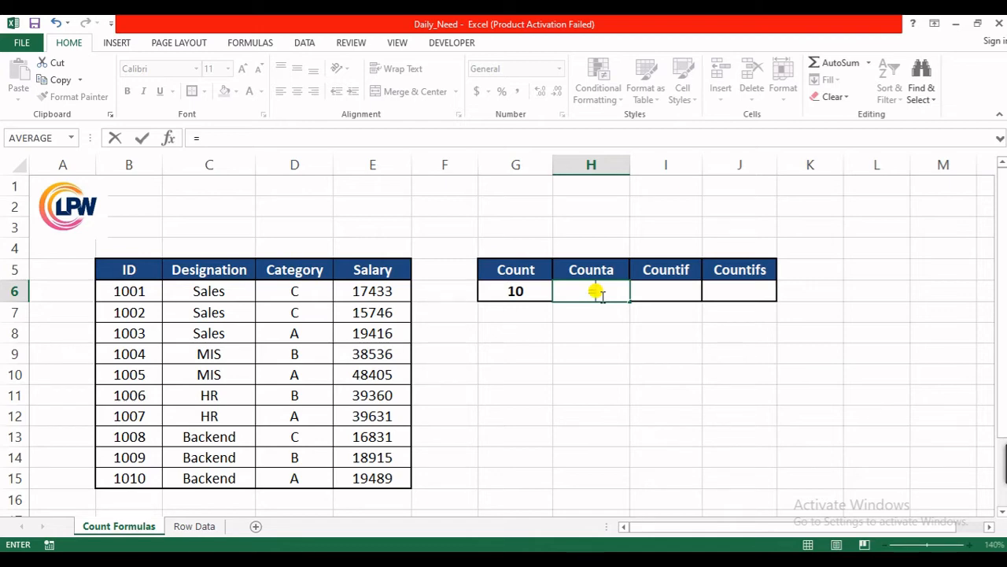
pyautogui.write('count')
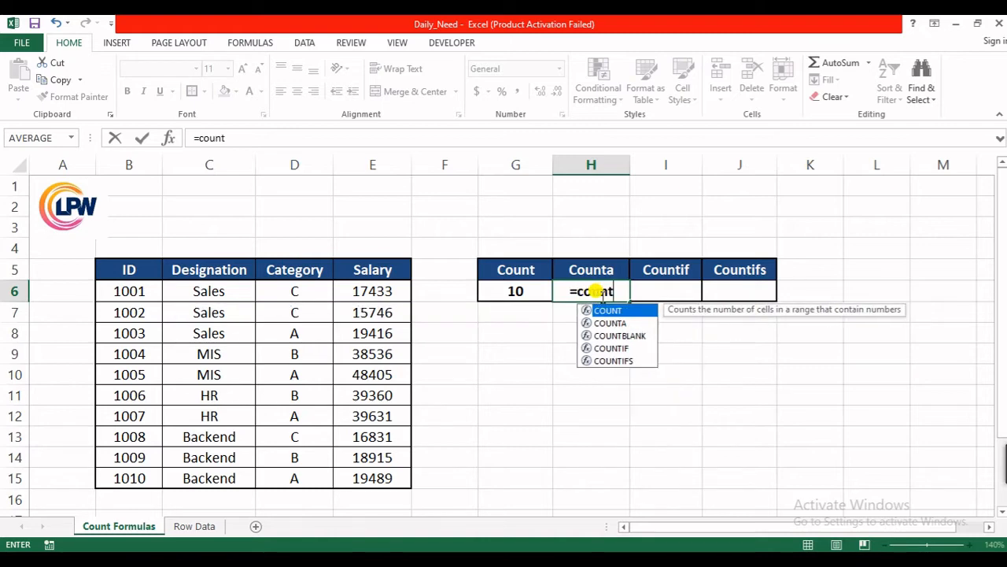
pyautogui.write('a')
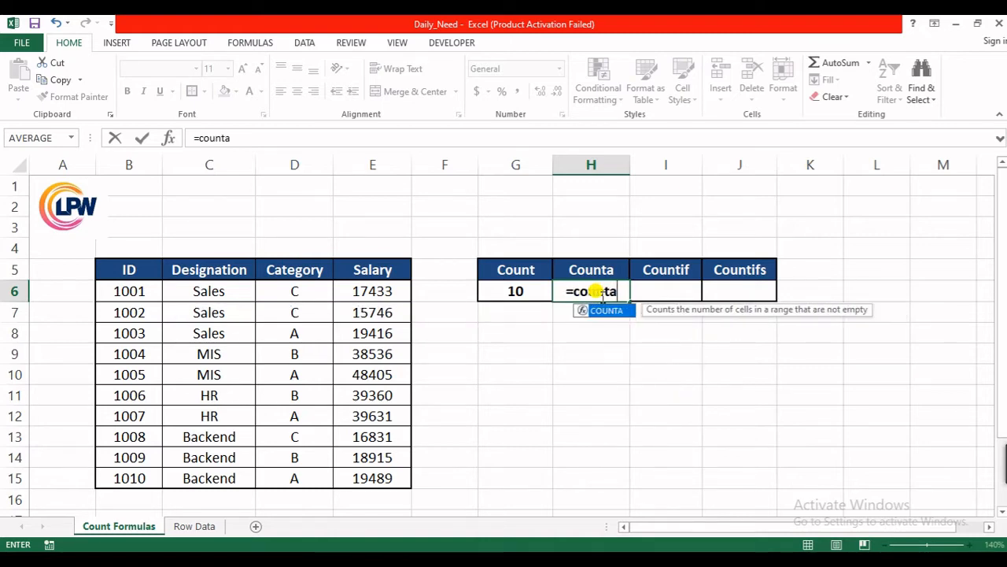
pyautogui.press('Tab')
pyautogui.press('Left')
pyautogui.press('Left')
pyautogui.press('Left')
pyautogui.press('Left')
pyautogui.press('Left')
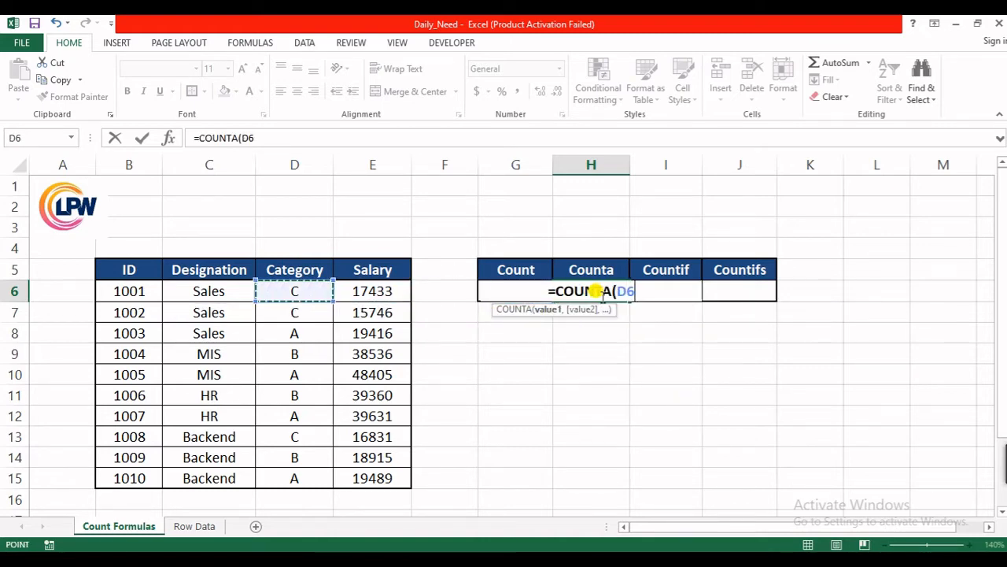
pyautogui.hotkey('ctrl', 'shift', 'Down')
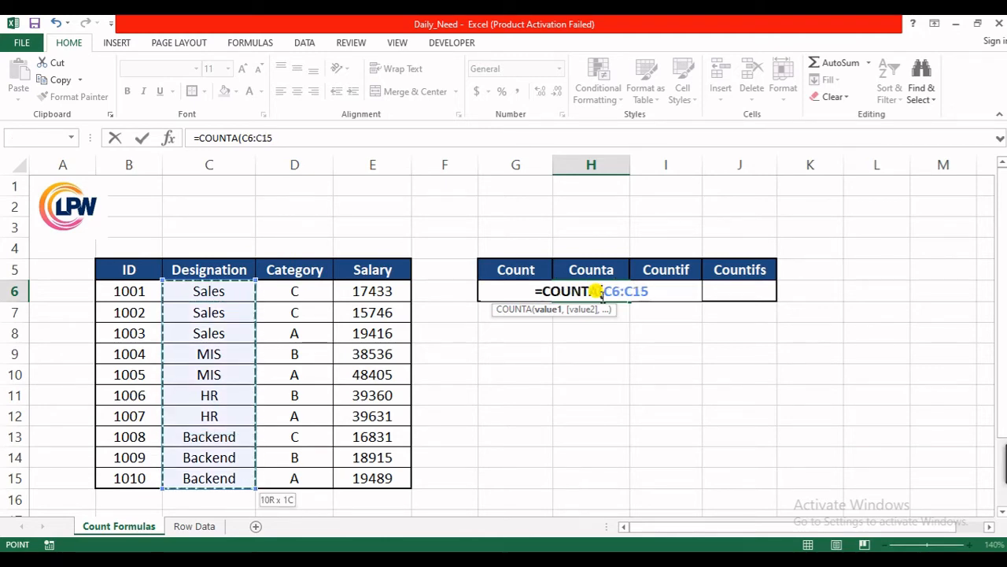
pyautogui.press('Return')
# Compare the COUNTA formula in cell H6 with the COUNT formula in cell G6
pyautogui.click(599, 294)
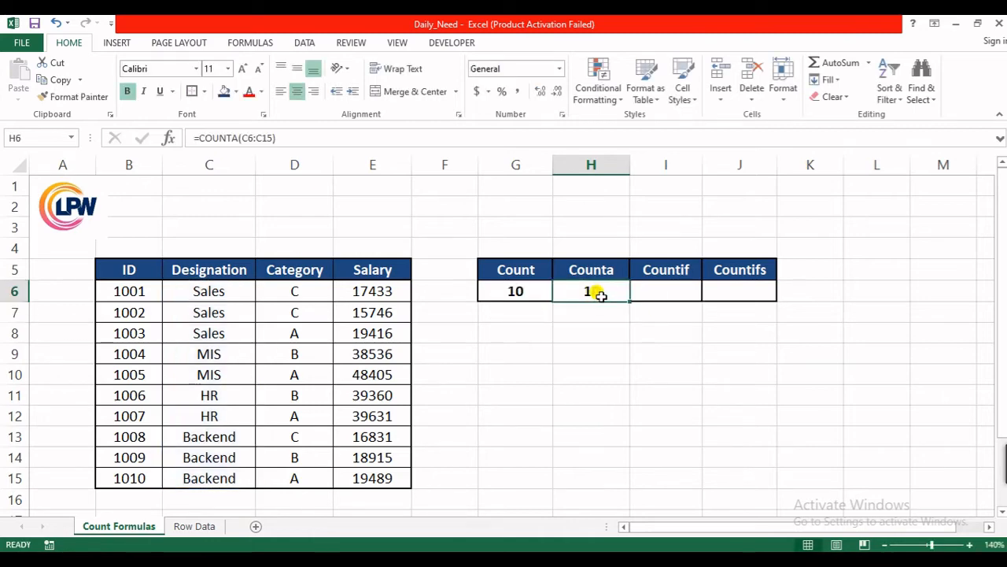
pyautogui.press('Left')
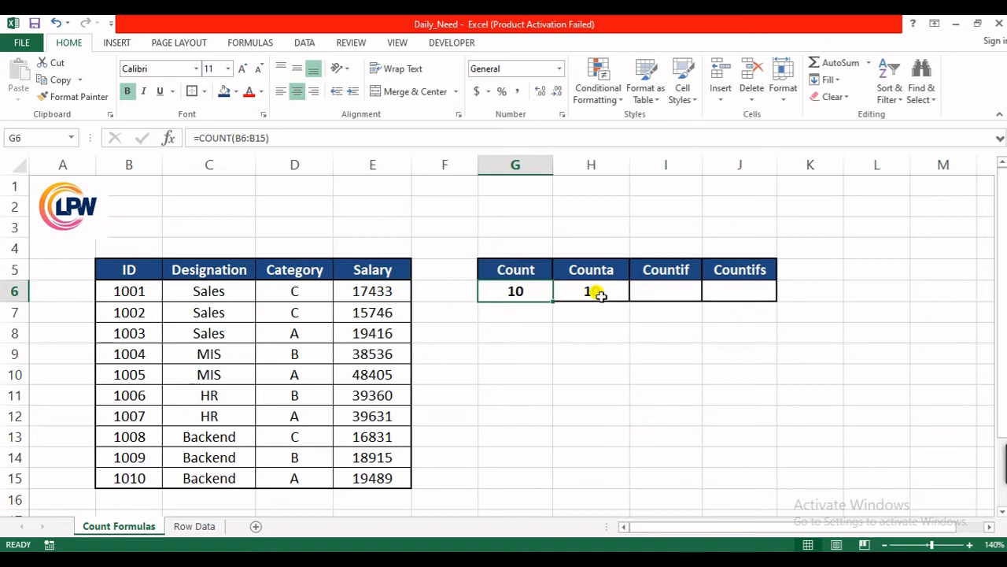
pyautogui.click(598, 293)
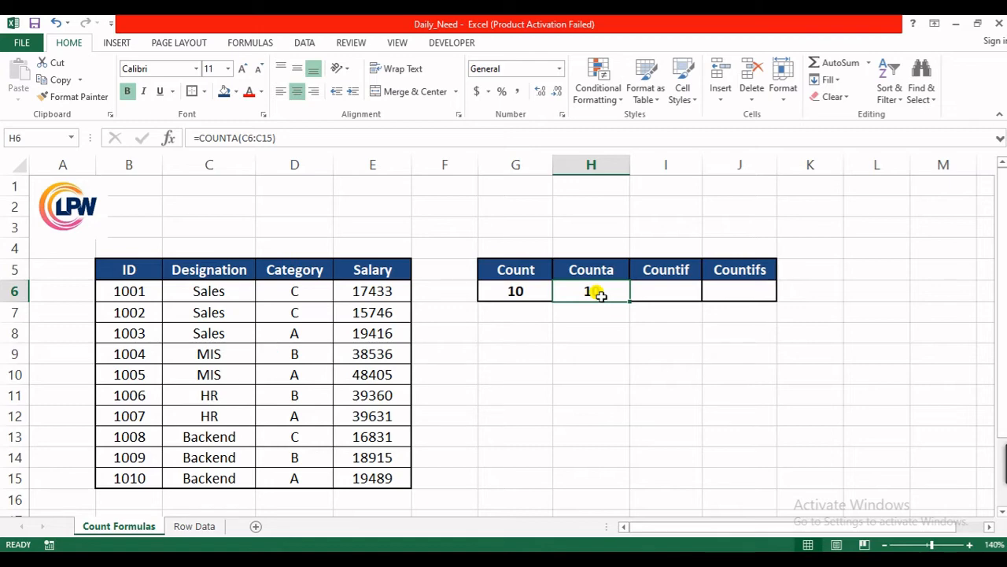
# Enter the formula =COUNTIF(C6:C15,"Sales") in cell I6 to count the Sales entries in the Designation column
pyautogui.press('Right')
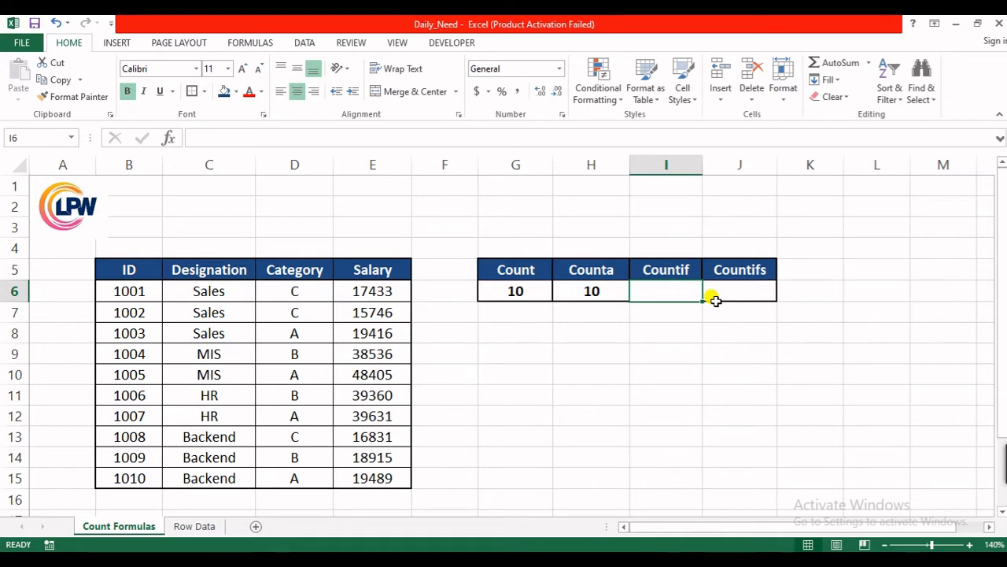
pyautogui.write('=')
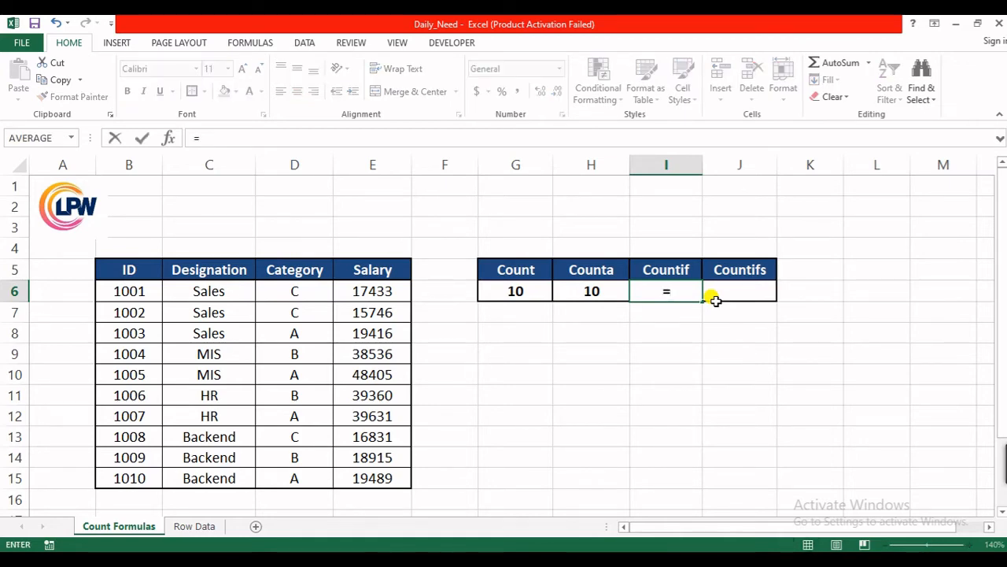
pyautogui.write('coun')
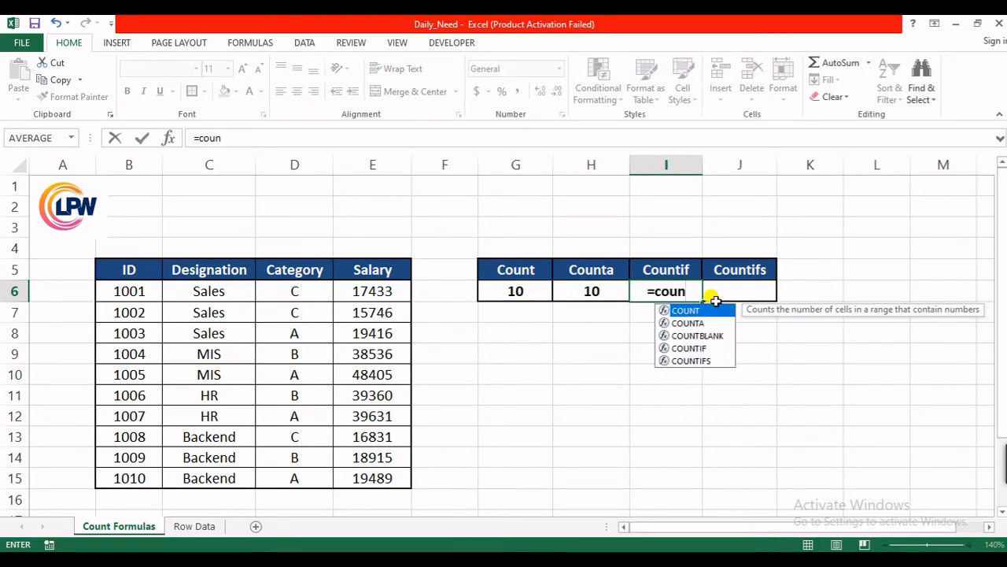
pyautogui.write('t')
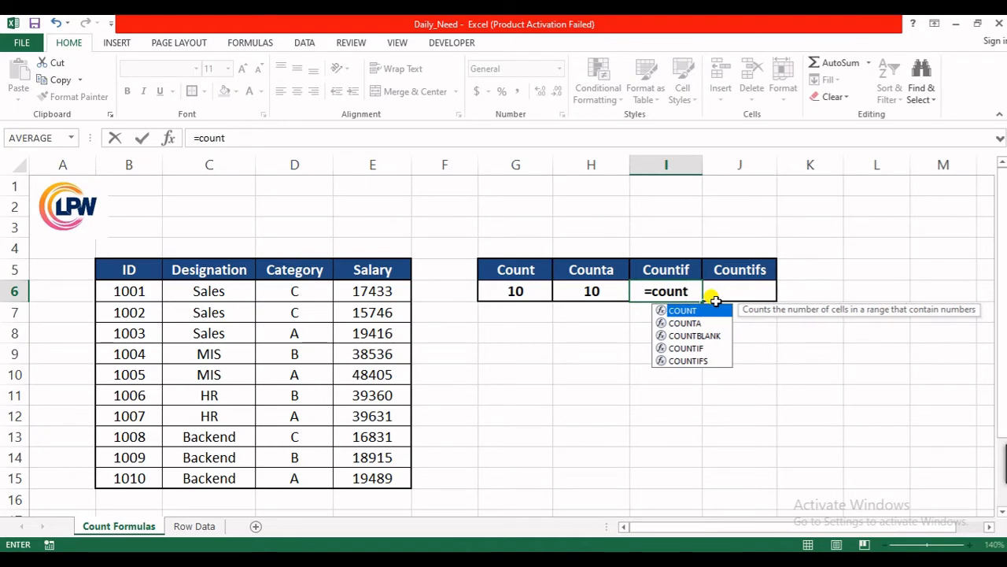
pyautogui.write('is')
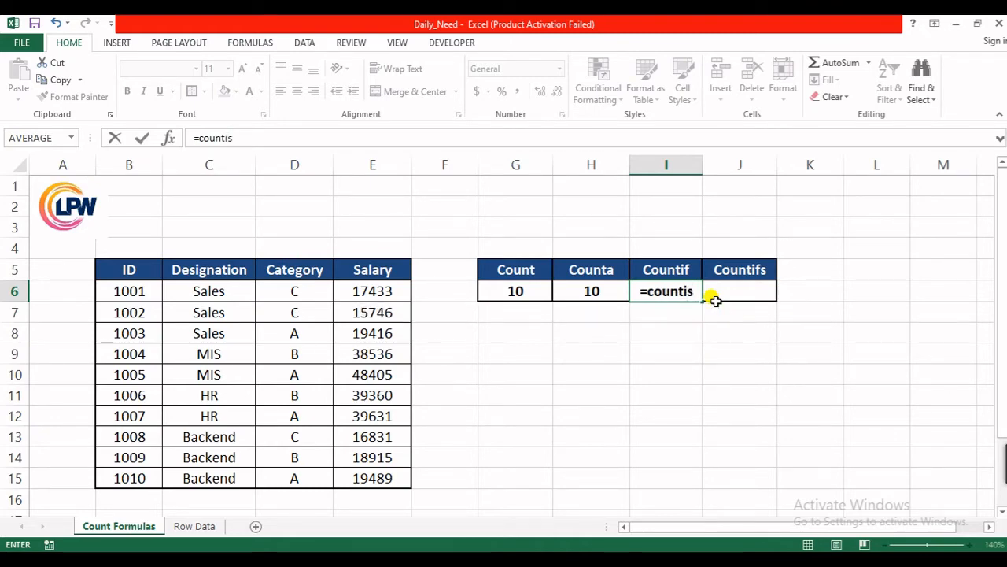
pyautogui.press('BackSpace')
pyautogui.write('f')
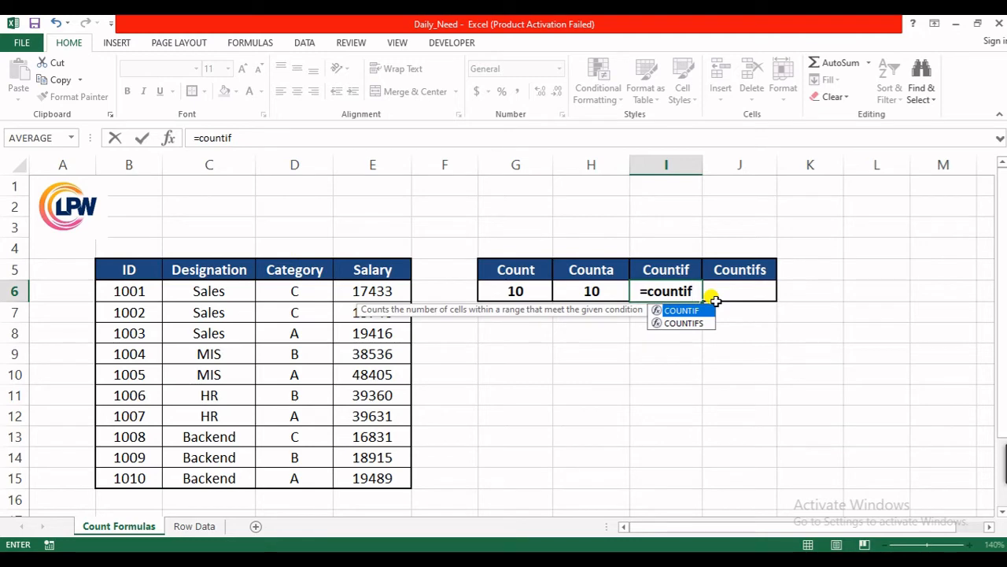
pyautogui.press('Tab')
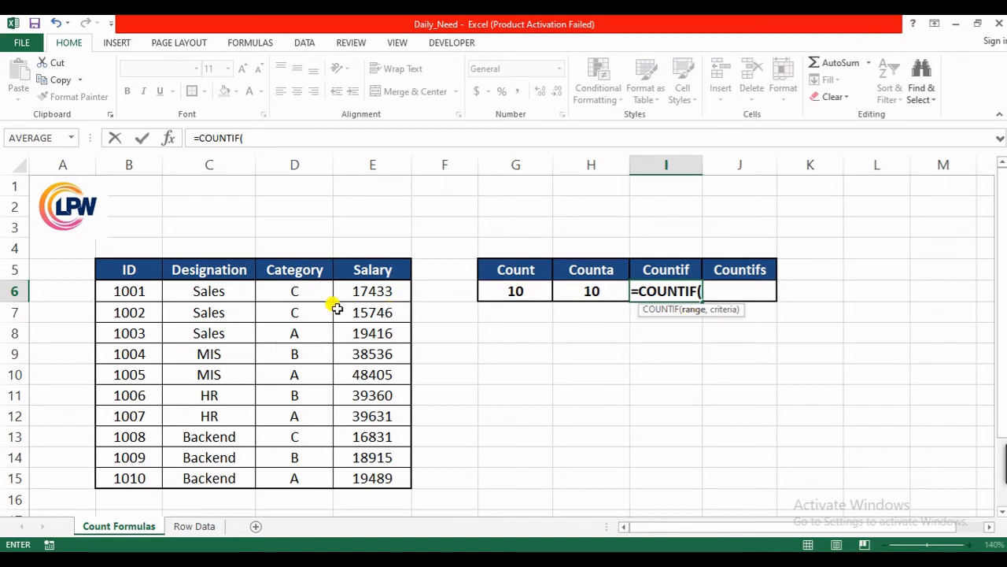
pyautogui.click(214, 288)
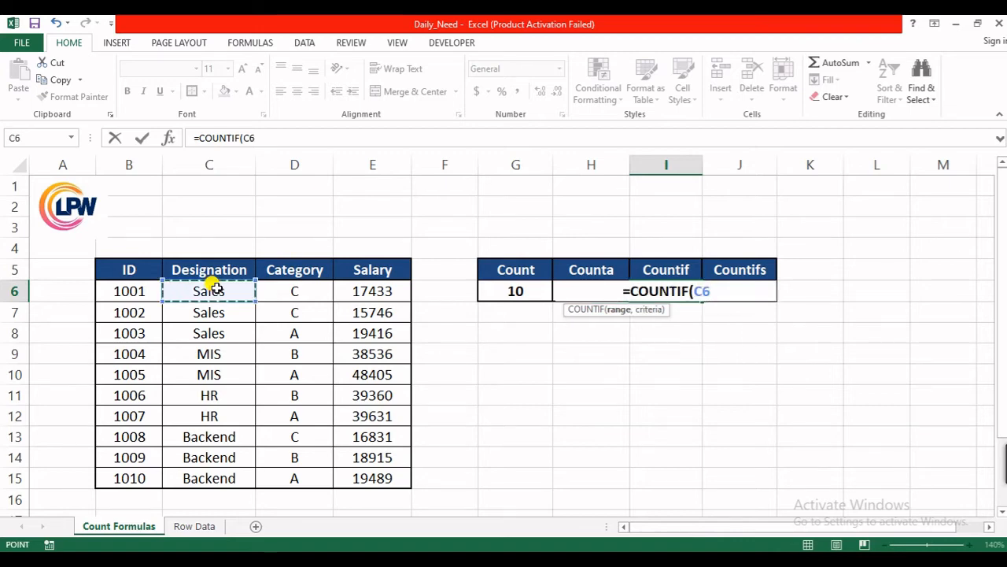
pyautogui.hotkey('ctrl', 'shift', 'Down')
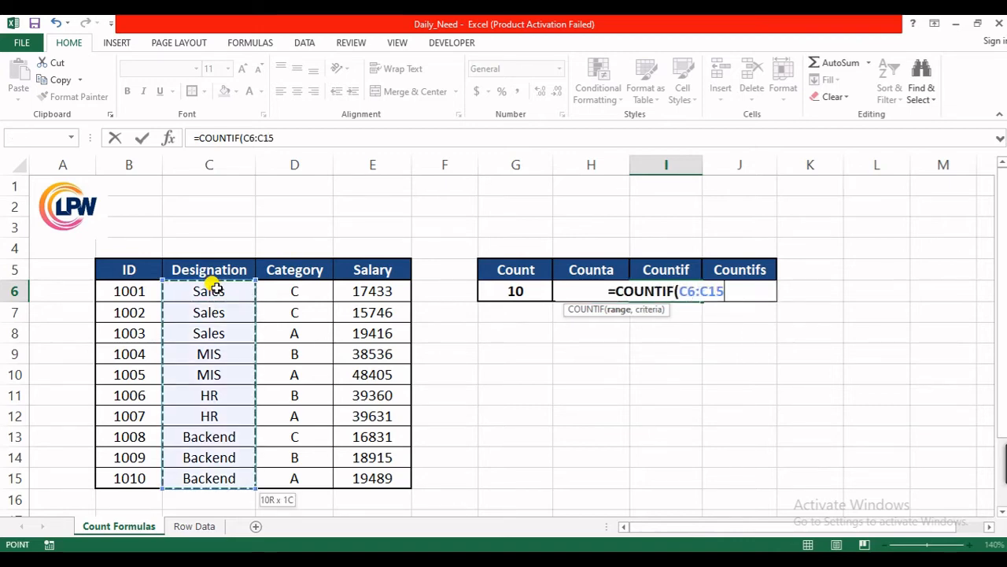
pyautogui.write(',')
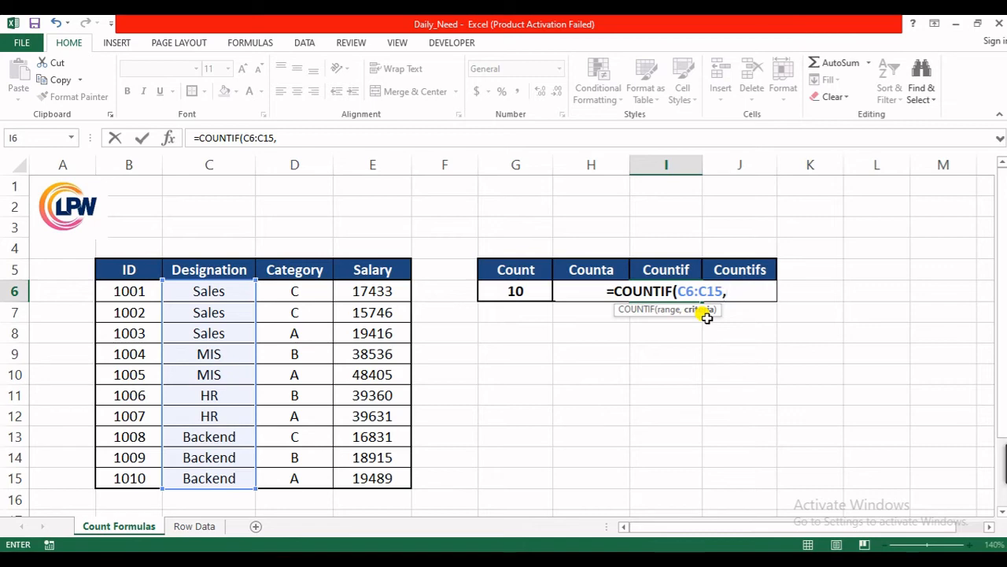
pyautogui.write('"')
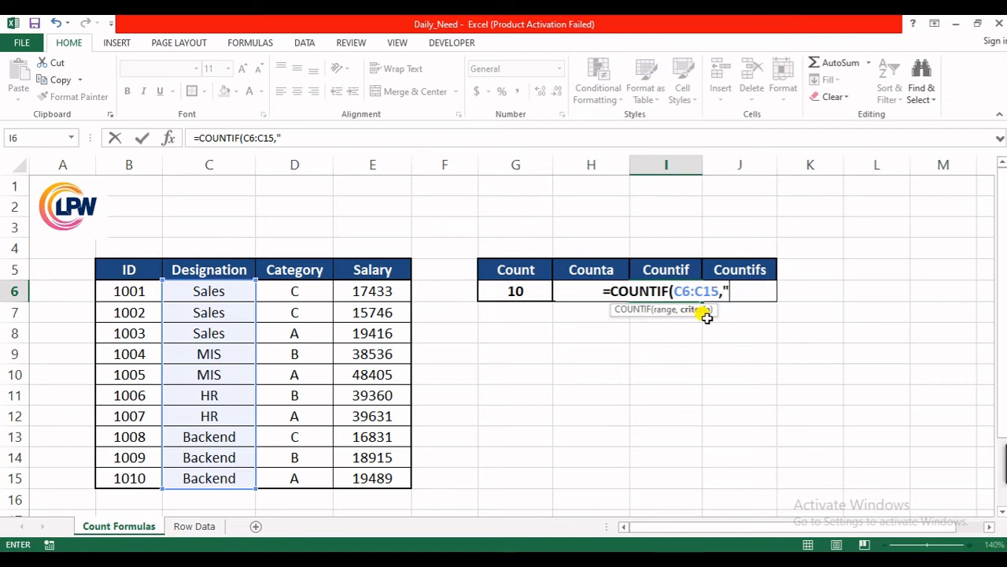
pyautogui.write('S')
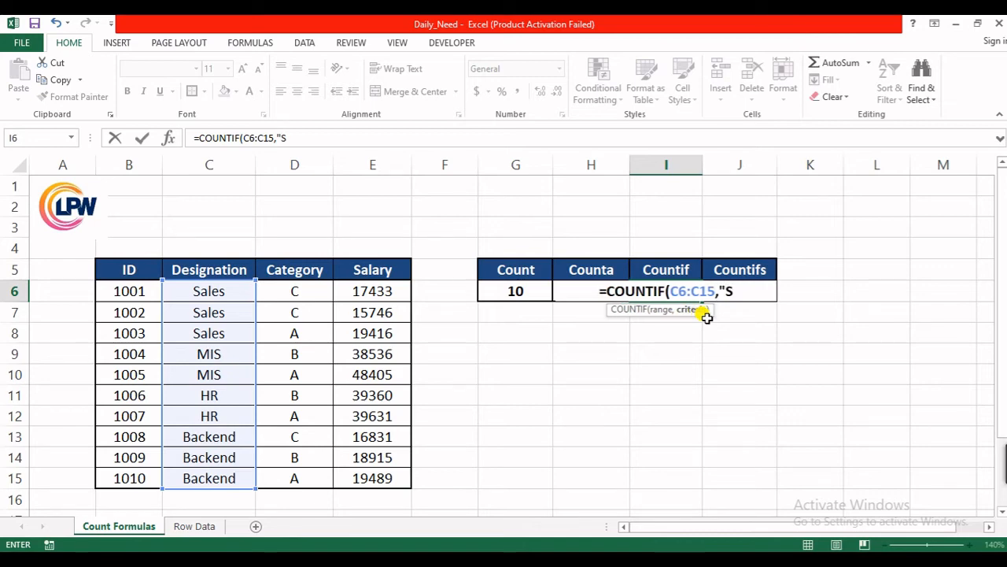
pyautogui.write('ales')
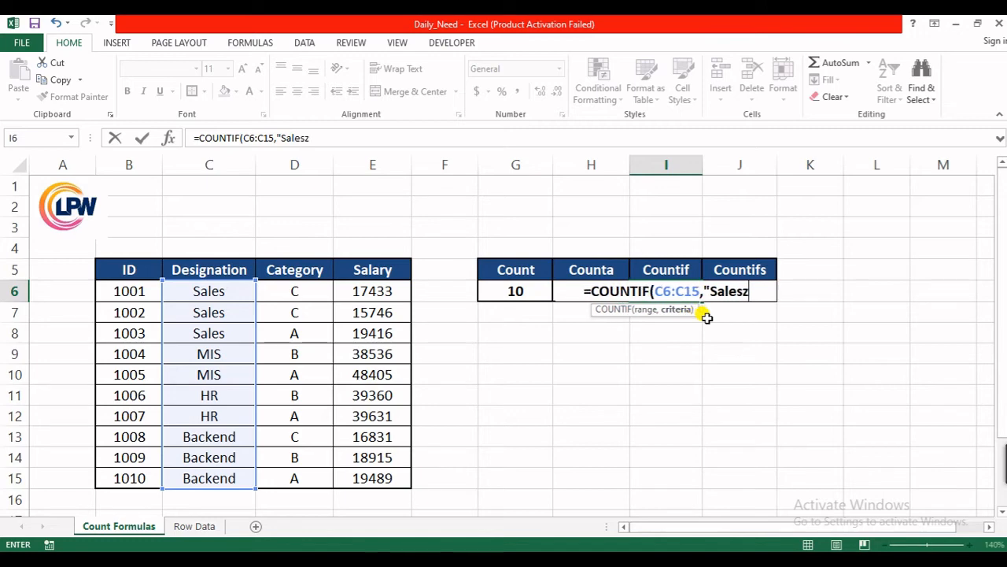
pyautogui.write('")')
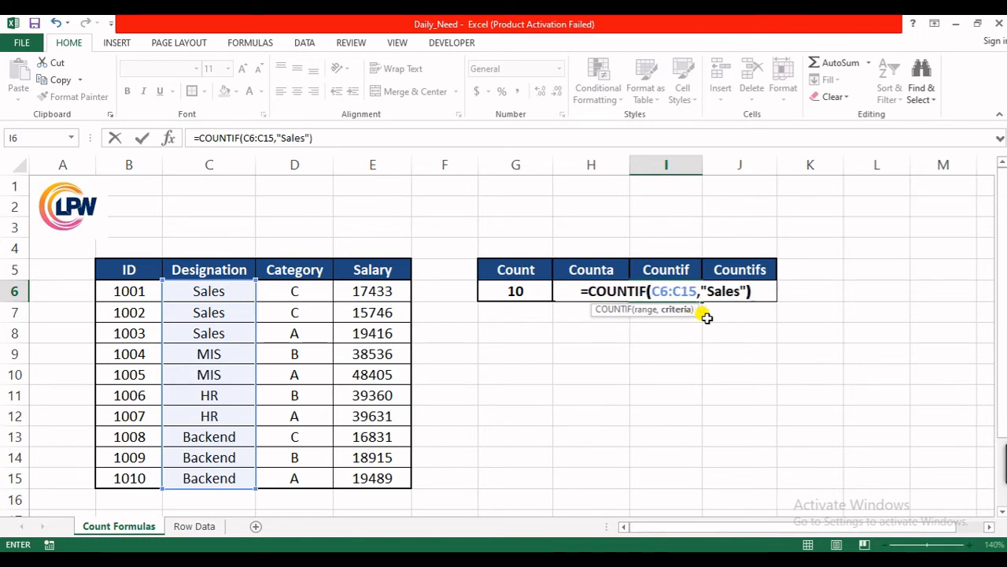
pyautogui.hotkey('ctrl', 'Return')
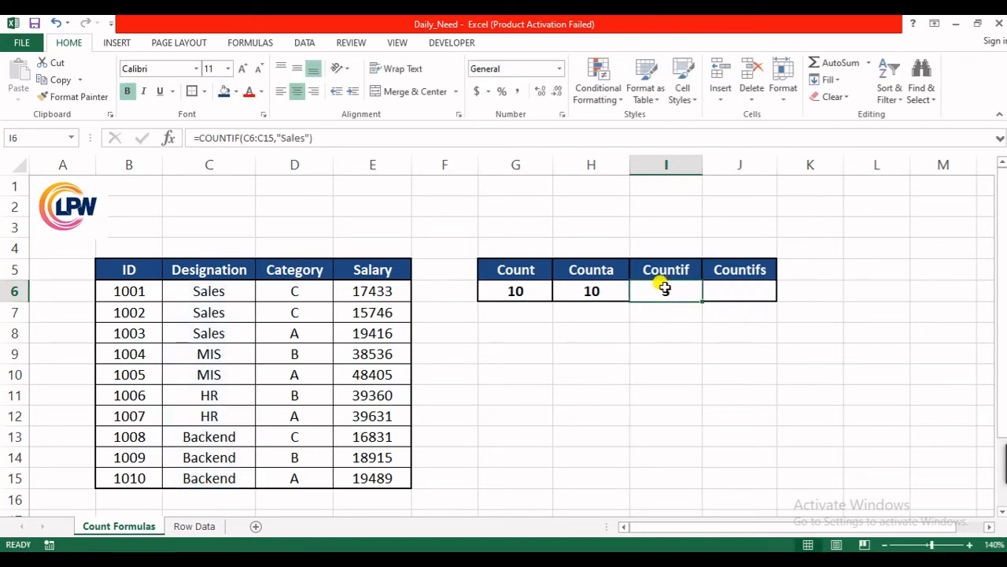
# Copy the Sales designation from cell C8 into cell C9 to test the COUNTIF formula
pyautogui.click(209, 333)
pyautogui.hotkey('ctrl', 'c')
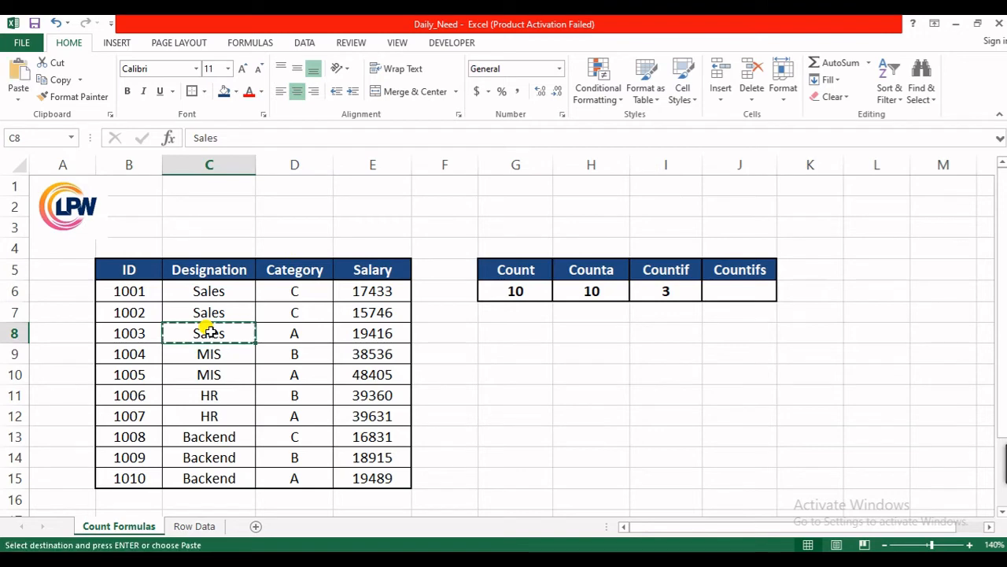
pyautogui.press('Down')
pyautogui.hotkey('ctrl', 'v')
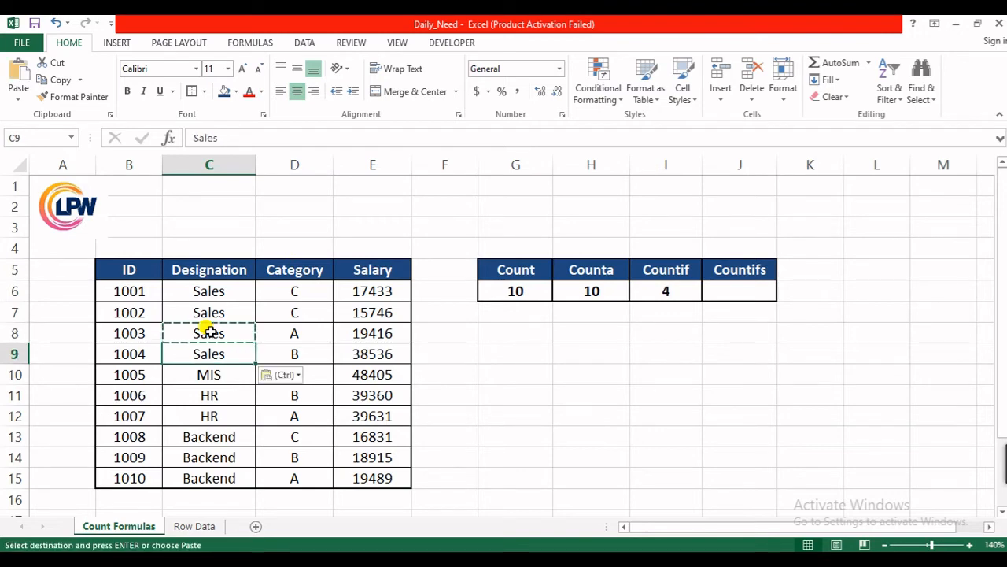
# Compare the COUNTIF formula in cell I6 with the Sales entries in cells C6:C9
pyautogui.press('Right')
pyautogui.press('Right')
pyautogui.press('Right')
pyautogui.press('Right')
pyautogui.press('Up')
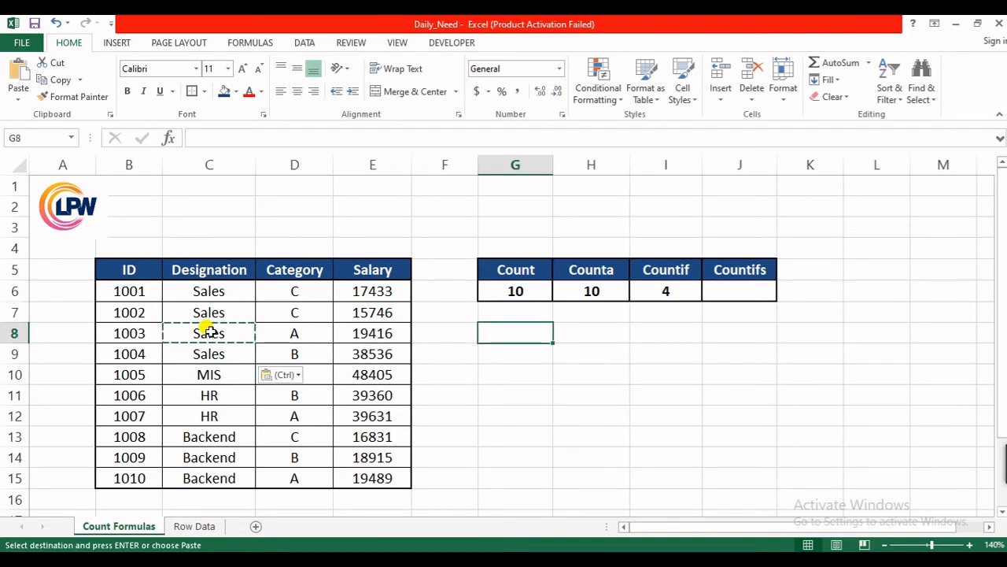
pyautogui.click(667, 286)
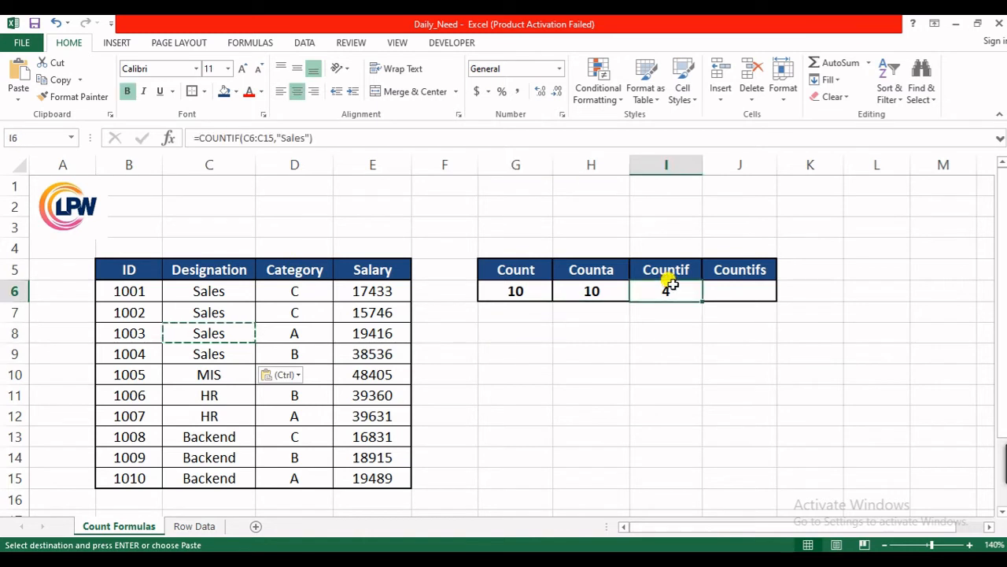
pyautogui.moveTo(209, 288); pyautogui.dragTo(213, 352)
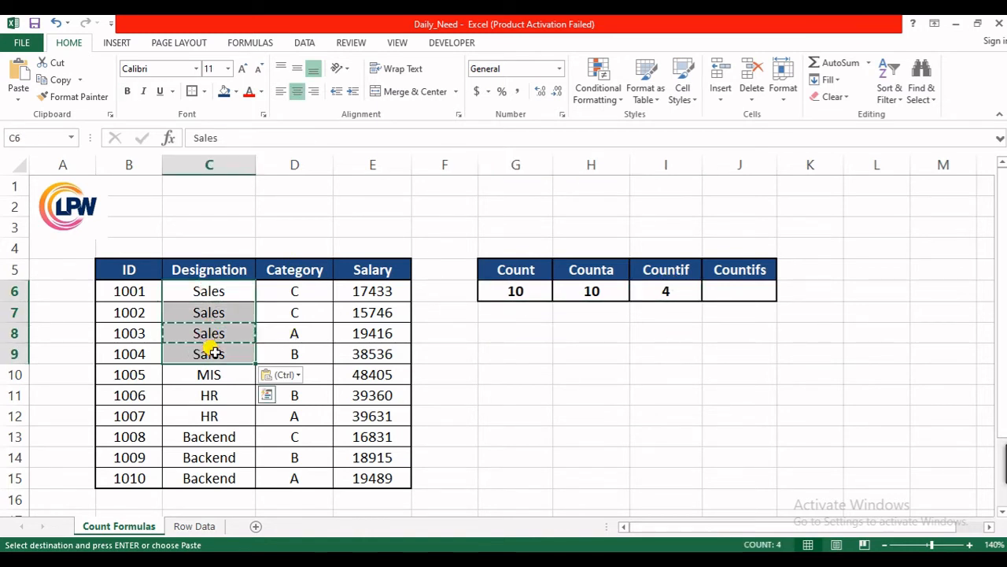
# Undo the Sales paste in cell C9 and recheck the Designation entries against the COUNTIF formula in cell I6
pyautogui.click(212, 353)
pyautogui.hotkey('ctrl', 'z')
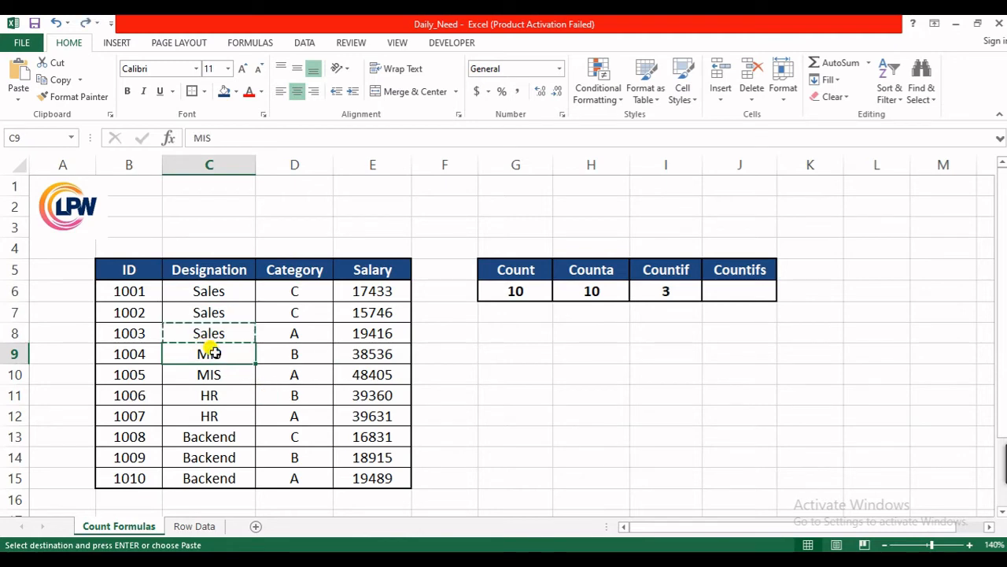
pyautogui.click(225, 293)
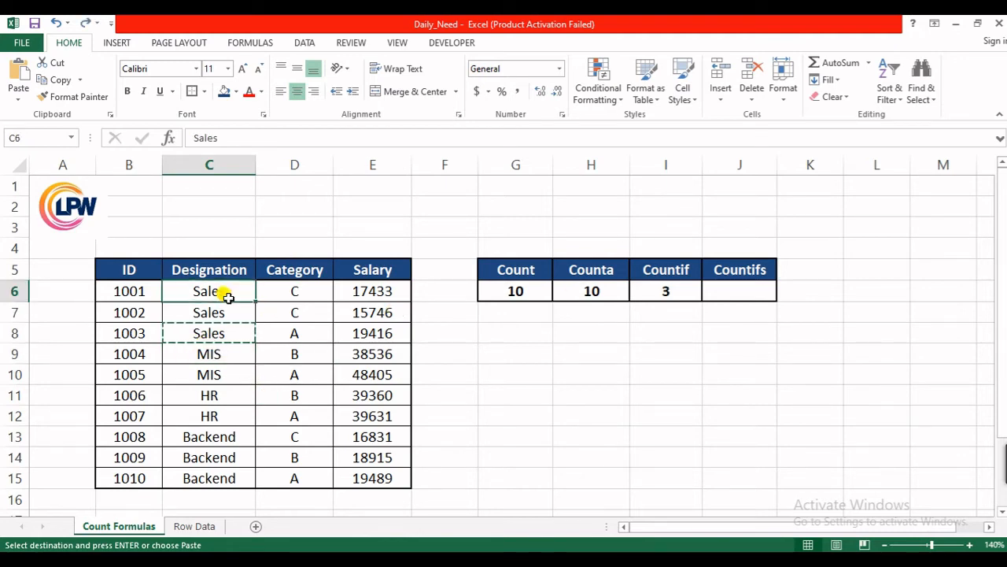
pyautogui.press('Down')
pyautogui.press('Down')
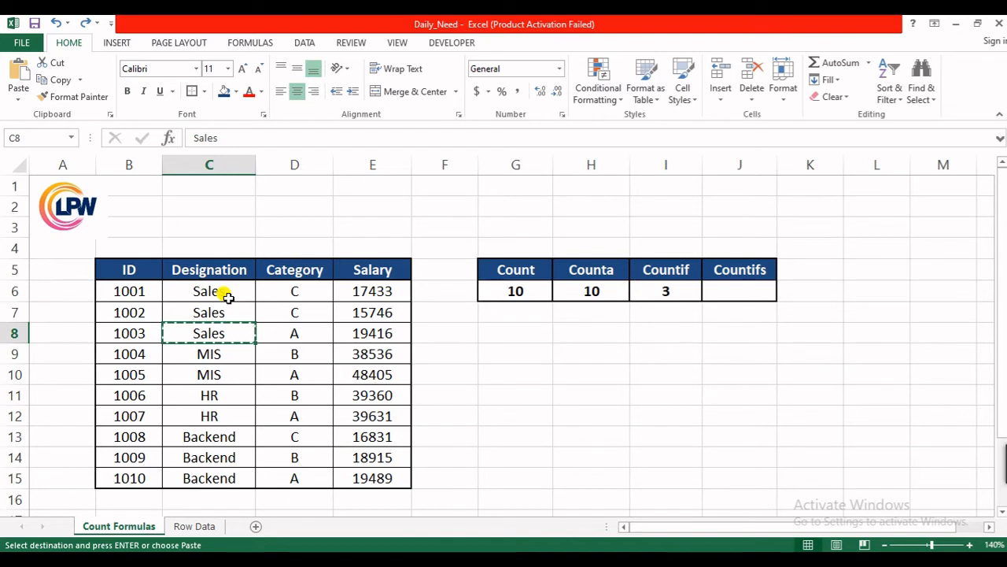
pyautogui.click(234, 411)
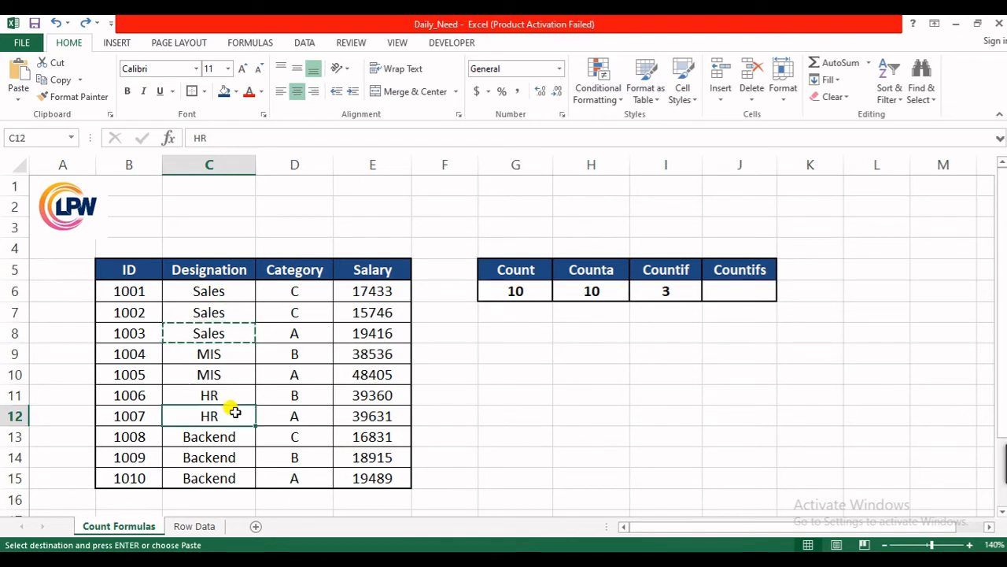
pyautogui.click(668, 288)
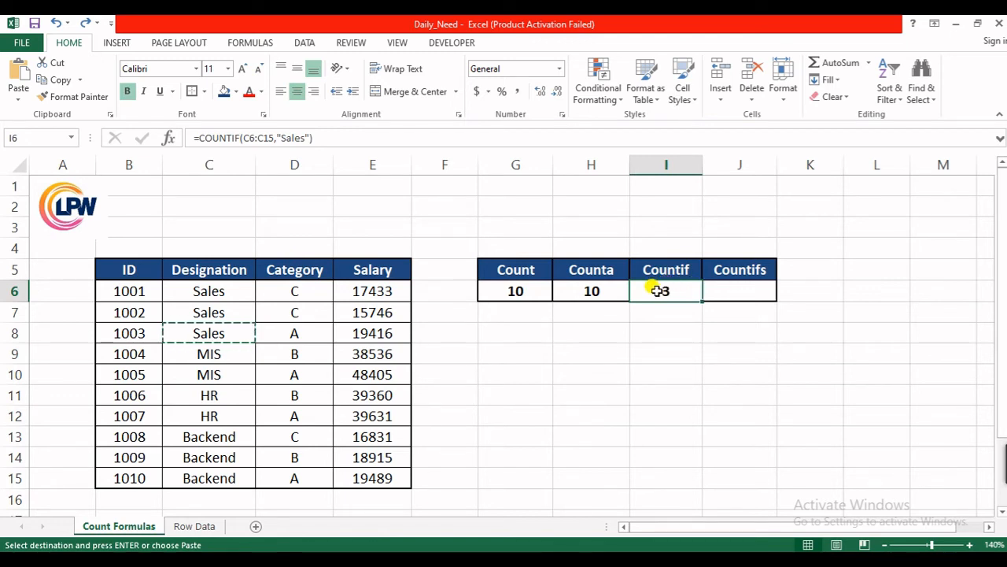
# Start a COUNTIFS formula in cell J6 with the Designation range C6:C15 as the first criteria range
pyautogui.click(735, 290)
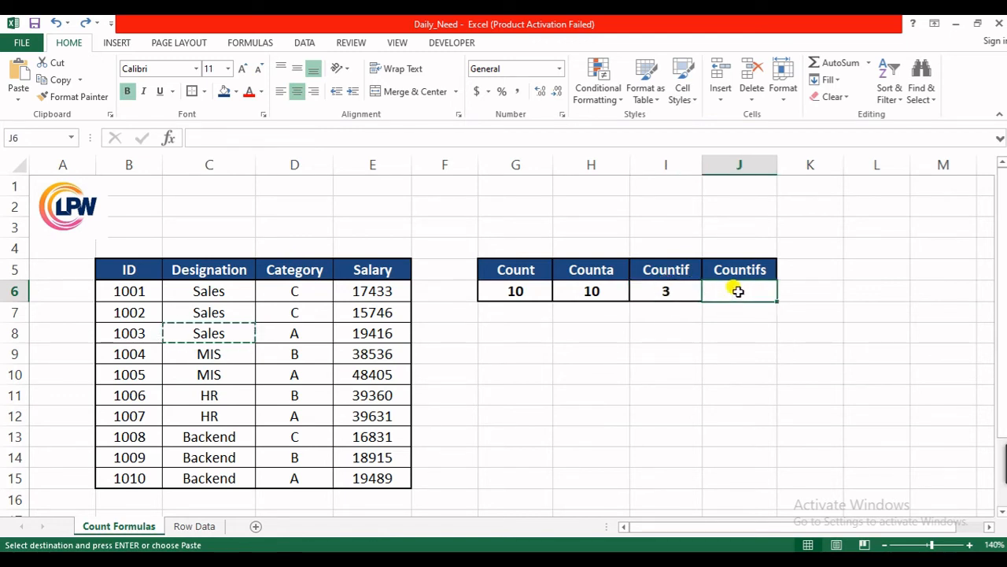
pyautogui.write('=')
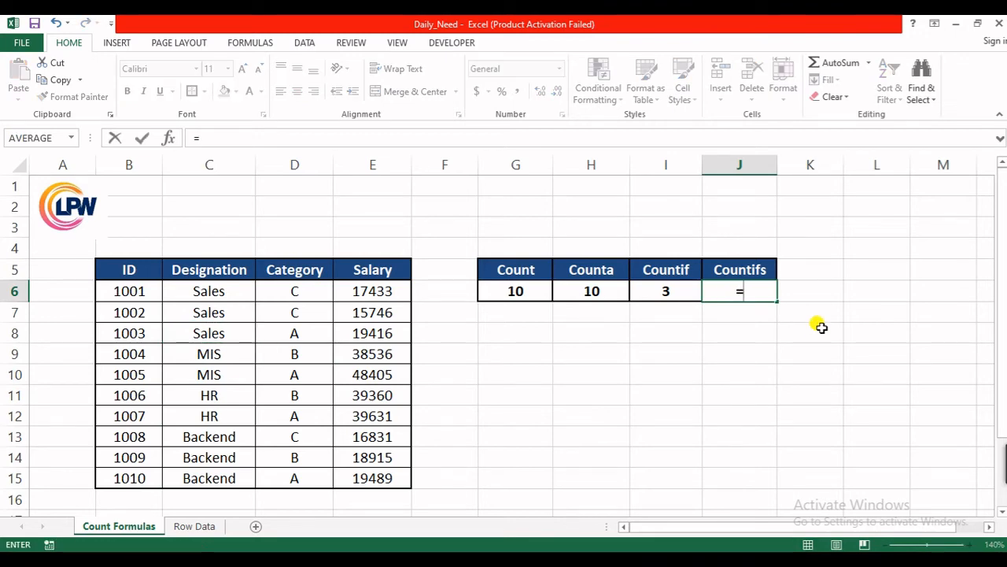
pyautogui.write('coun')
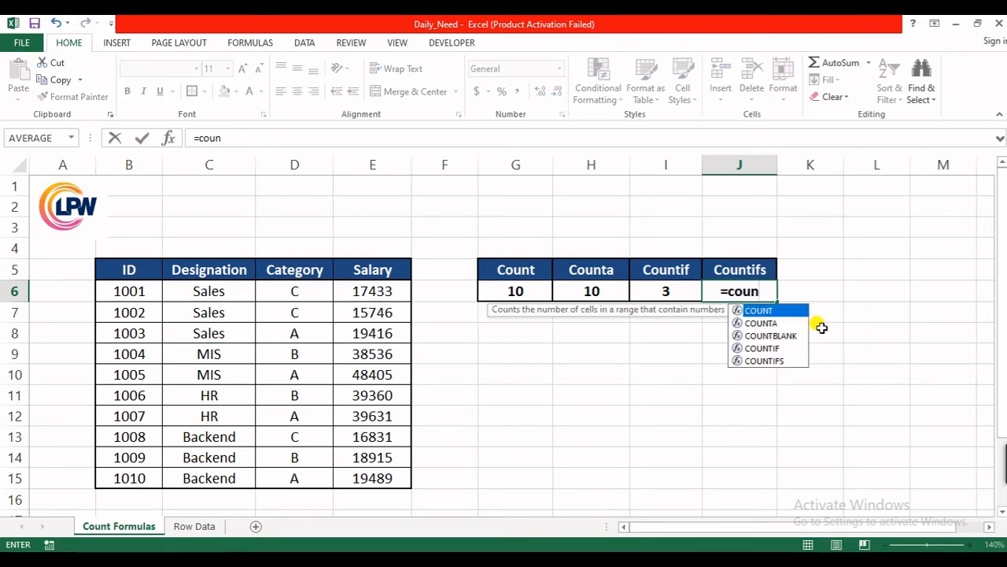
pyautogui.write('ti')
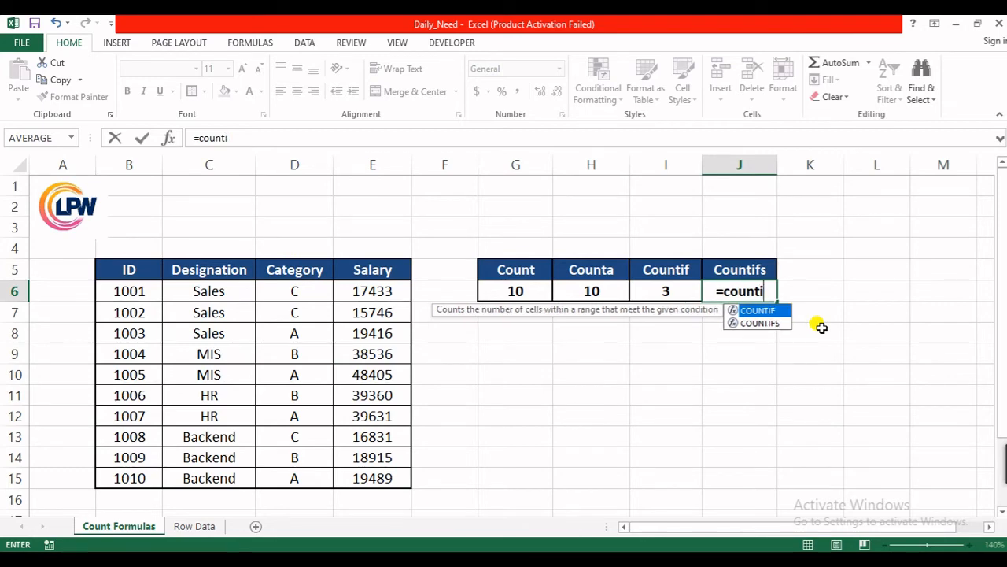
pyautogui.write('fs')
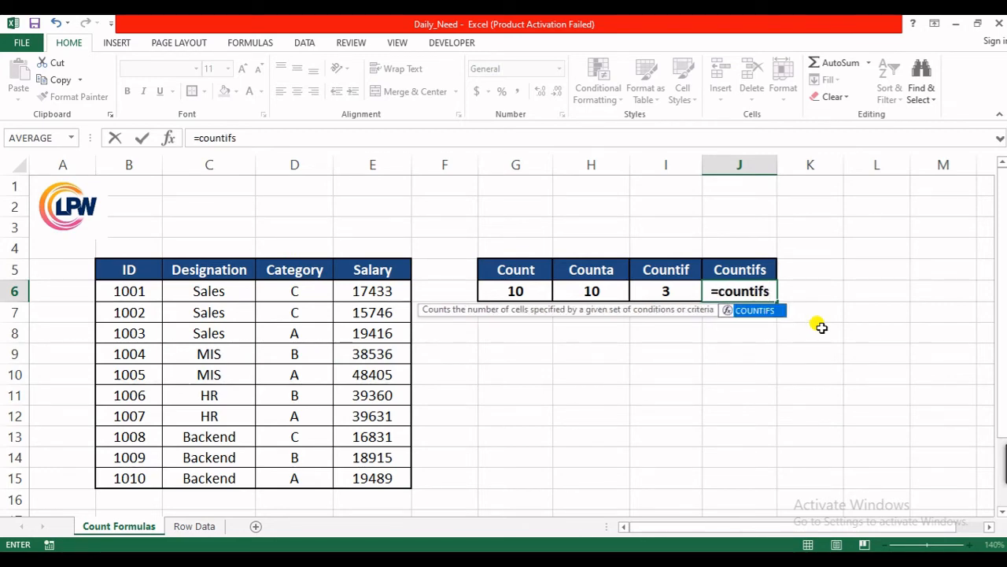
pyautogui.press('Tab')
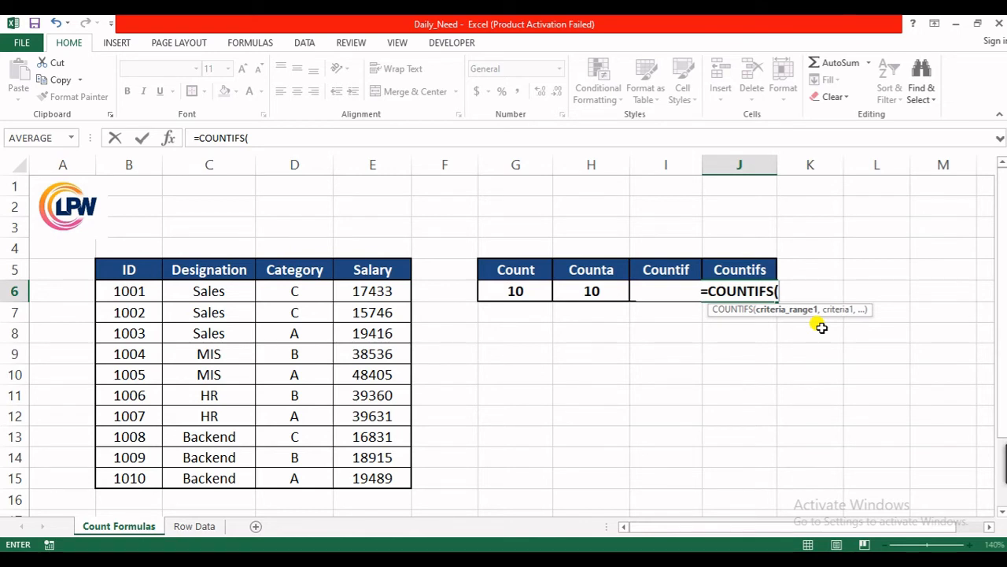
pyautogui.press('Left')
pyautogui.press('Left')
pyautogui.press('Left')
pyautogui.press('Left')
pyautogui.press('Left')
pyautogui.press('Left')
pyautogui.press('Left')
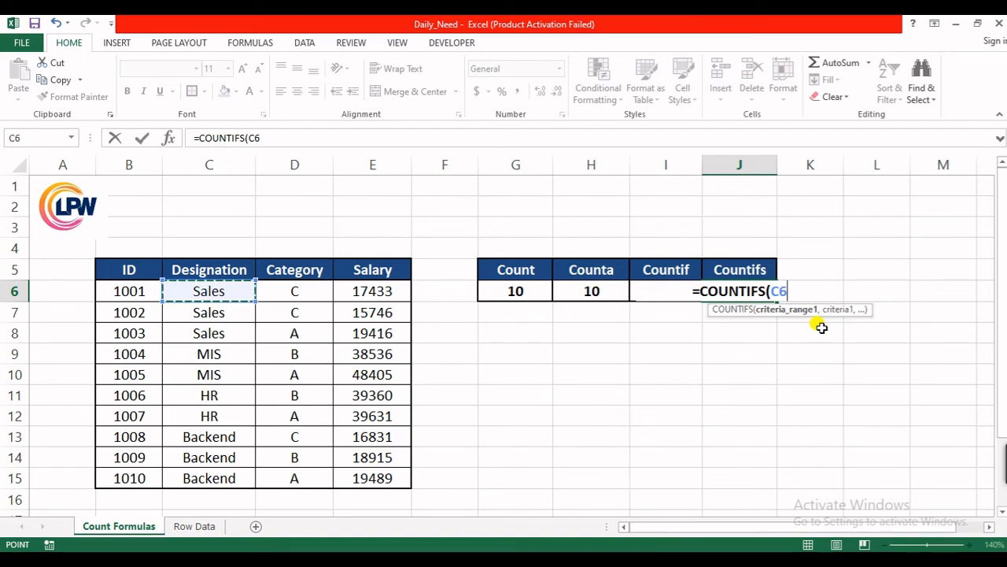
pyautogui.hotkey('ctrl', 'shift', 'Down')
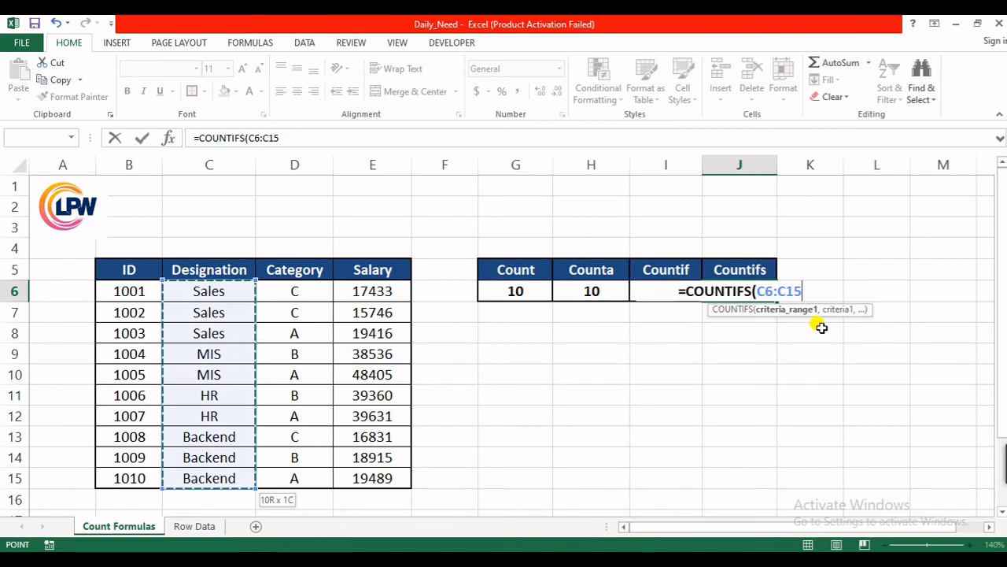
# Add "Sales" as the first criterion of the COUNTIFS formula in cell J6
pyautogui.write(',')
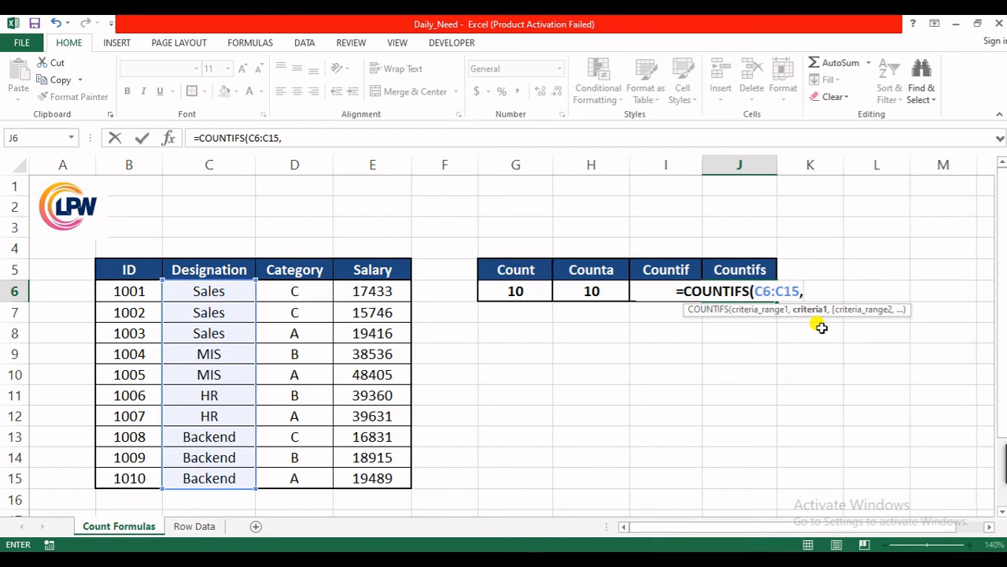
pyautogui.write('S')
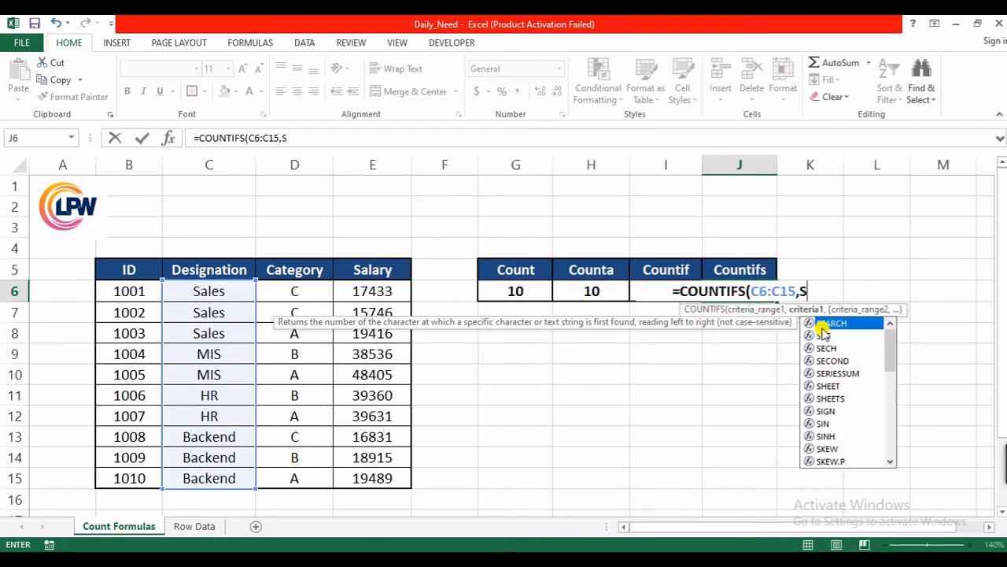
pyautogui.press('BackSpace')
pyautogui.write('"S')
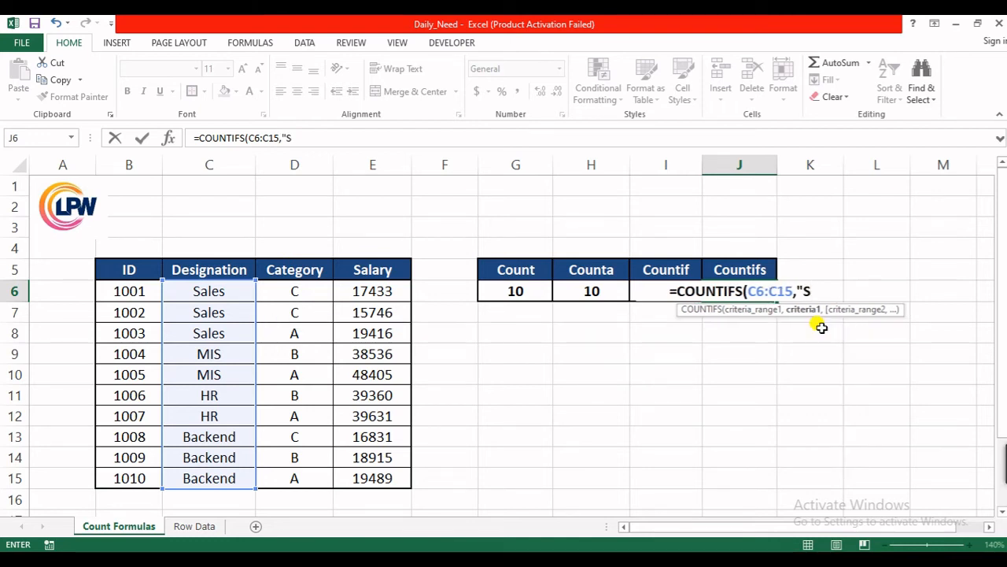
pyautogui.write('ales')
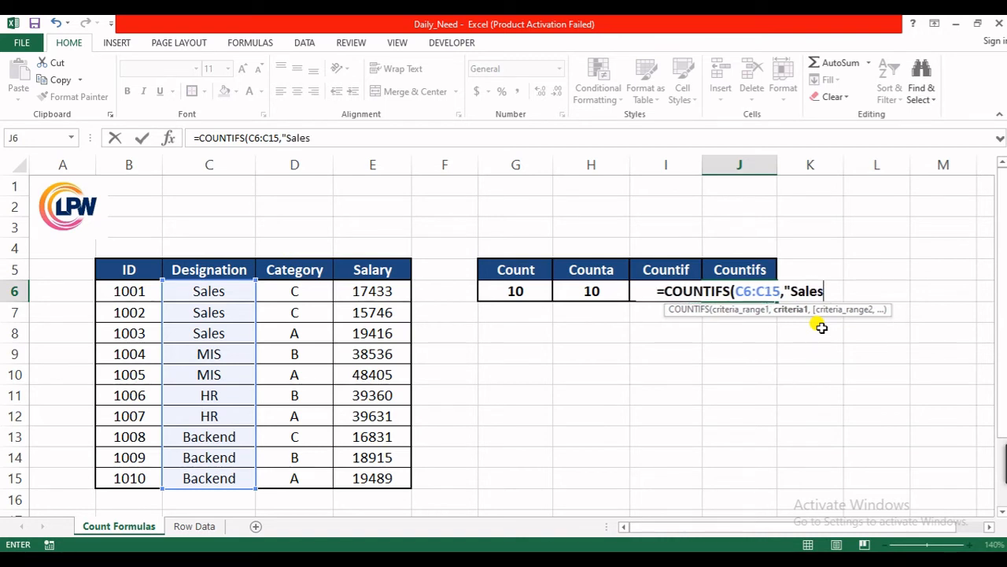
pyautogui.write('"')
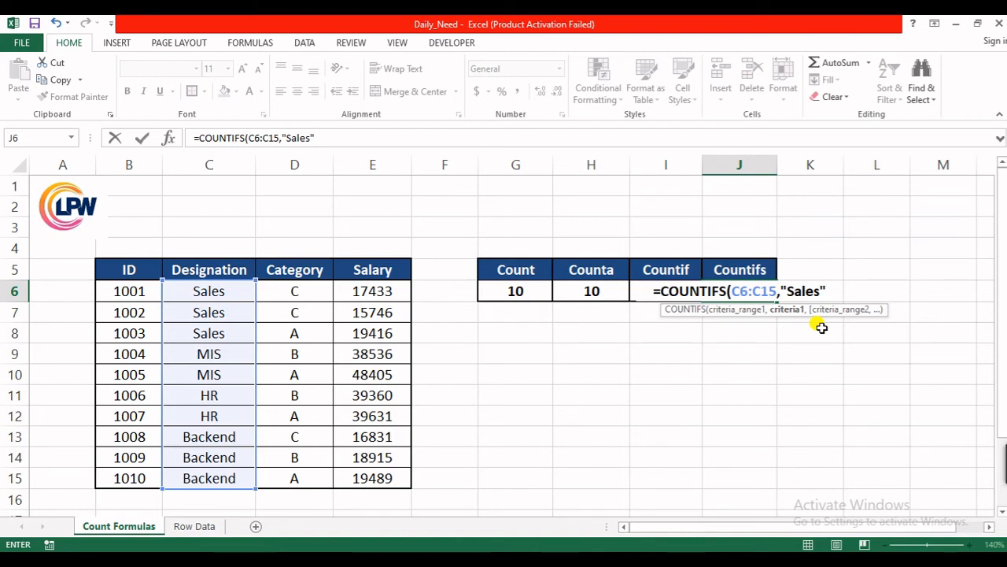
# Add the Category range D6:D15 with criterion "C" and complete the formula =COUNTIFS(C6:C15,"Sales",D6:D15,"C") in cell J6
pyautogui.write(',')
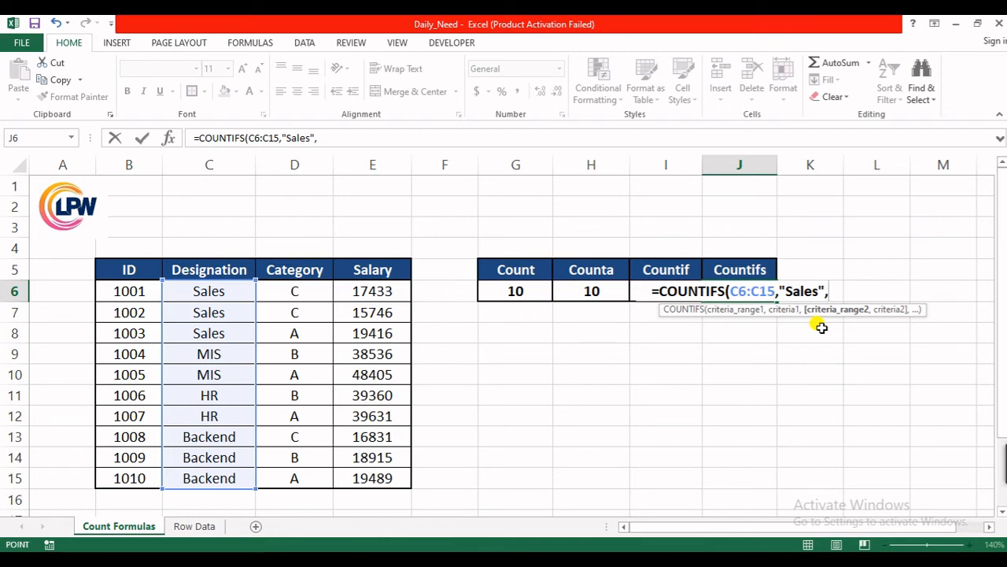
pyautogui.press('Left')
pyautogui.press('Left')
pyautogui.press('Left')
pyautogui.press('Left')
pyautogui.press('Left')
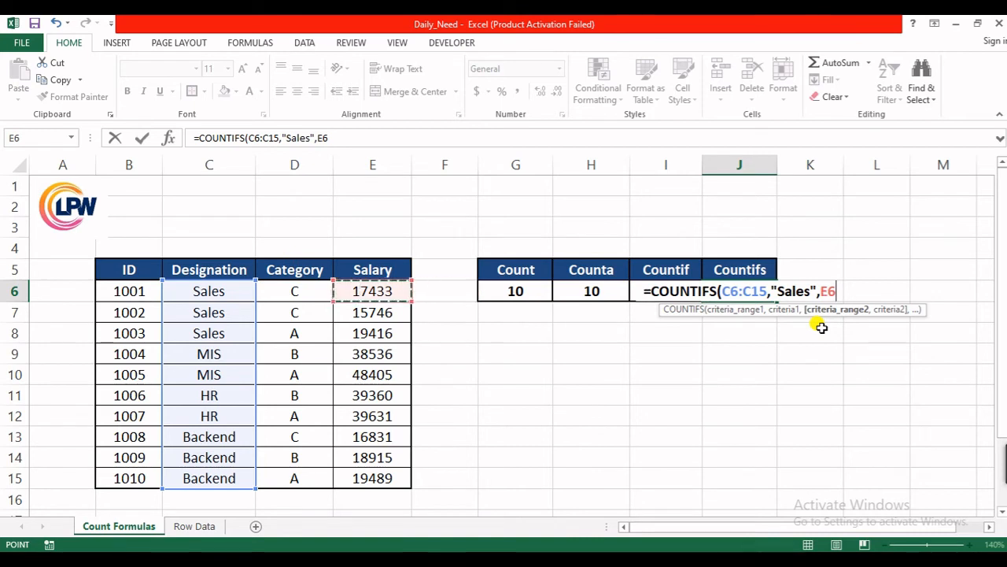
pyautogui.press('Left')
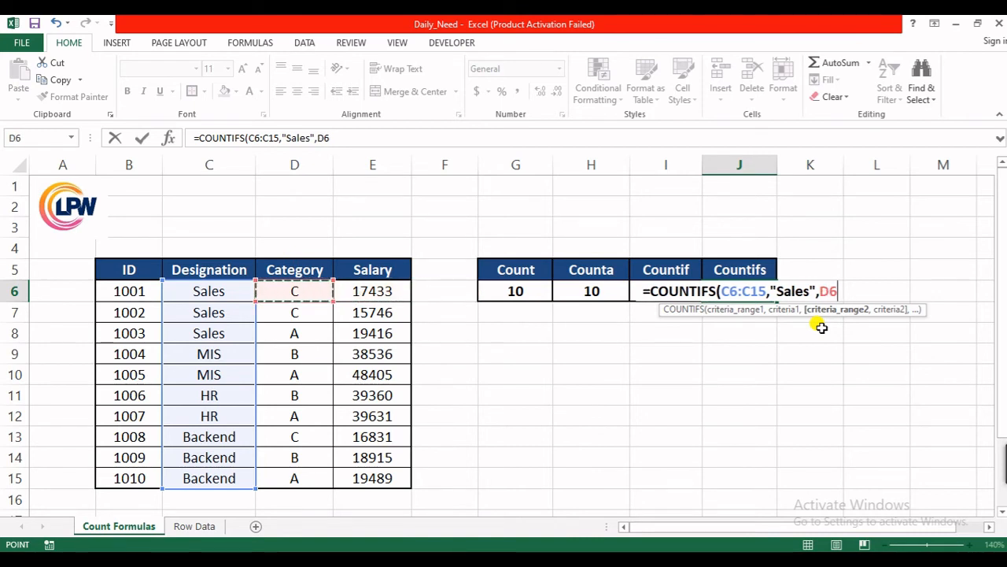
pyautogui.hotkey('ctrl', 'shift', 'Down')
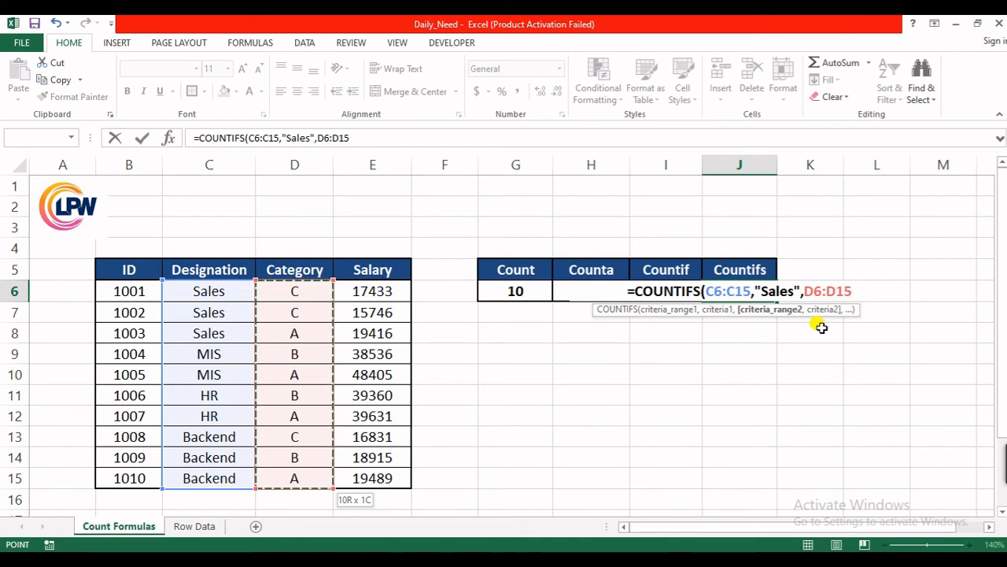
pyautogui.write(',"C')
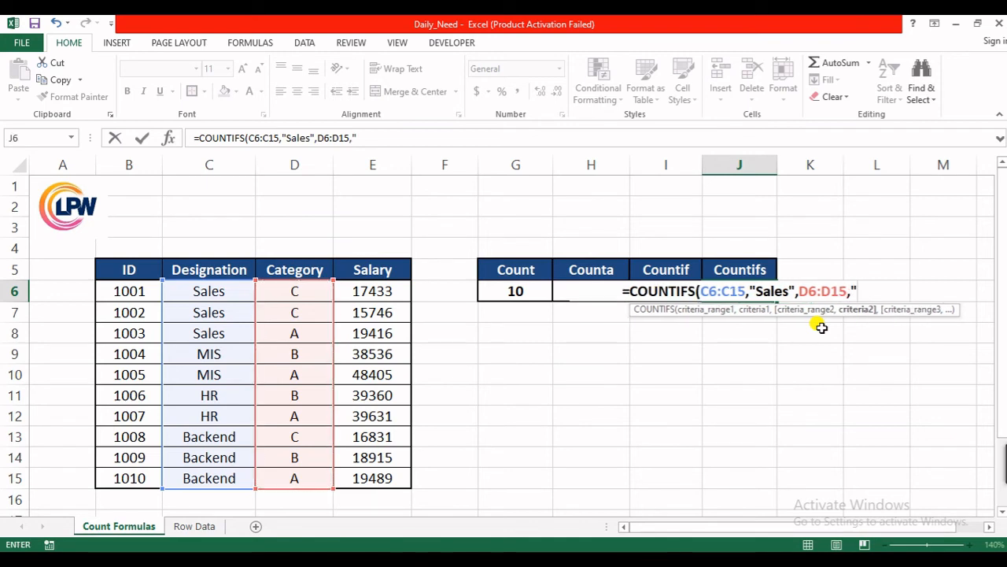
pyautogui.write('"')
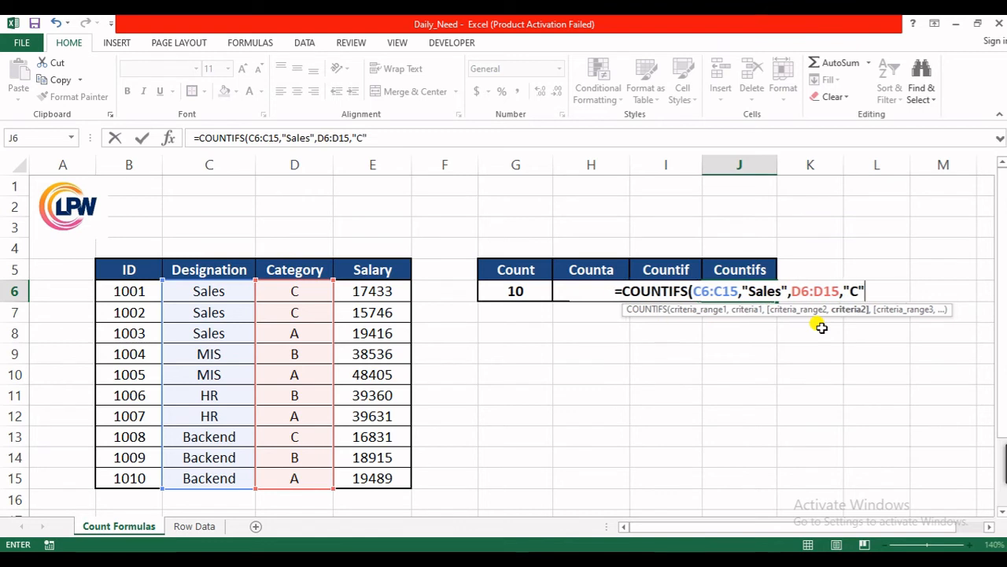
pyautogui.write(')')
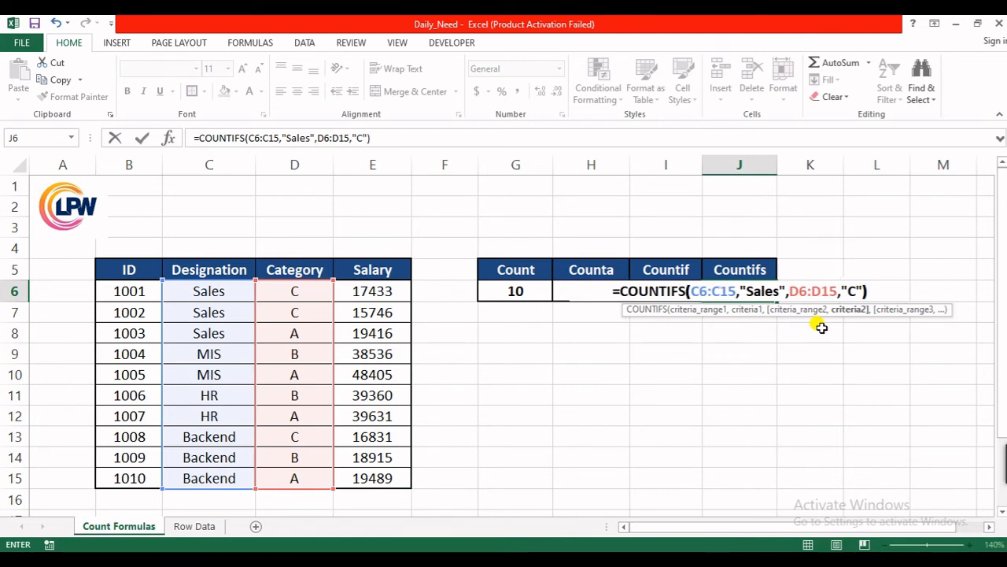
pyautogui.press('Return')
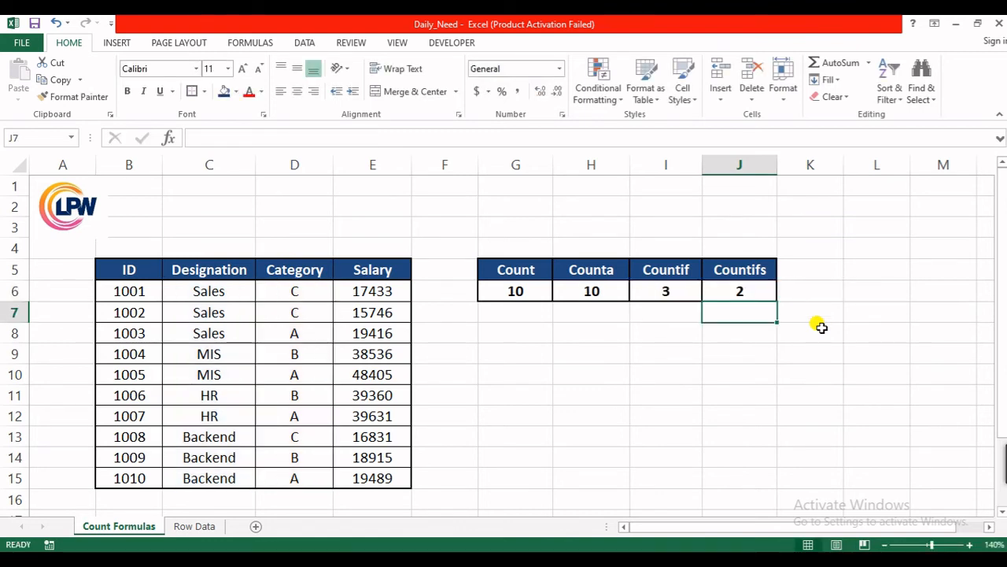
# Compare the COUNTIFS formula in cell J6 with the category C entries of the Sales rows in D6:D7
pyautogui.press('Up')
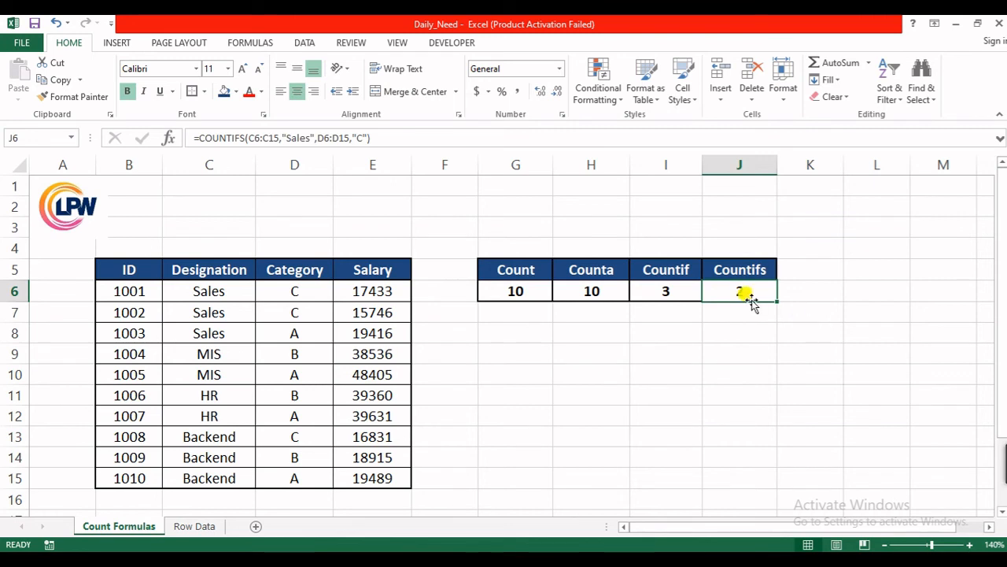
pyautogui.moveTo(288, 291); pyautogui.dragTo(288, 314)
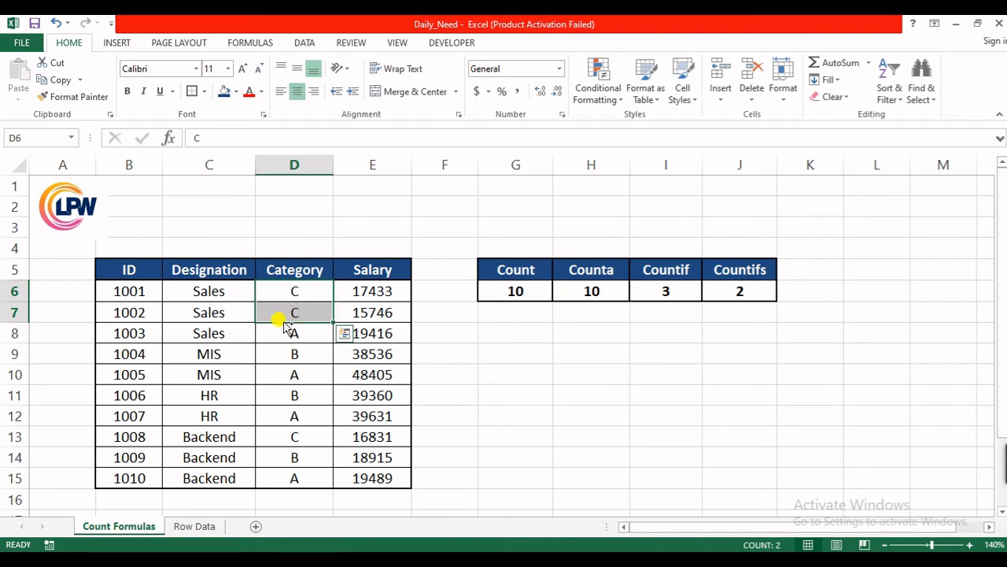
pyautogui.hotkey('ctrl', 'q')
pyautogui.press('Escape')
# Copy category C from cell D7 into cell D8 to test the COUNTIFS formula, and undo the paste
pyautogui.click(298, 310)
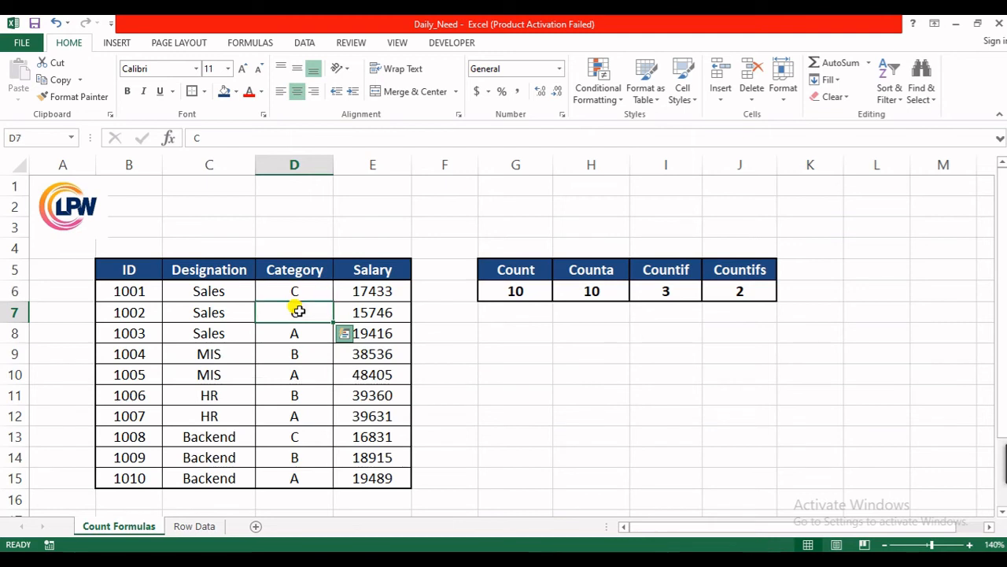
pyautogui.hotkey('ctrl', 'c')
pyautogui.click(297, 332)
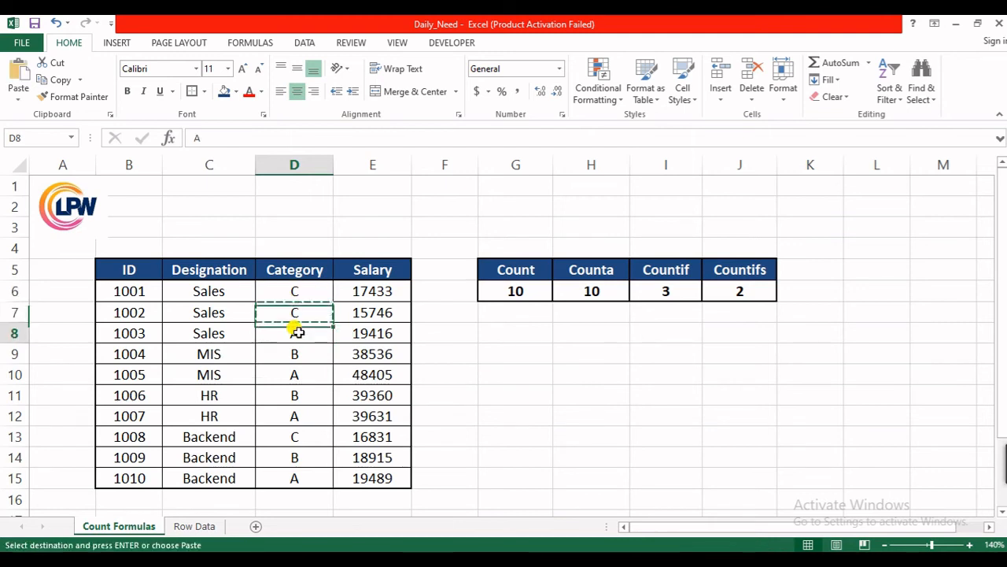
pyautogui.hotkey('ctrl', 'v')
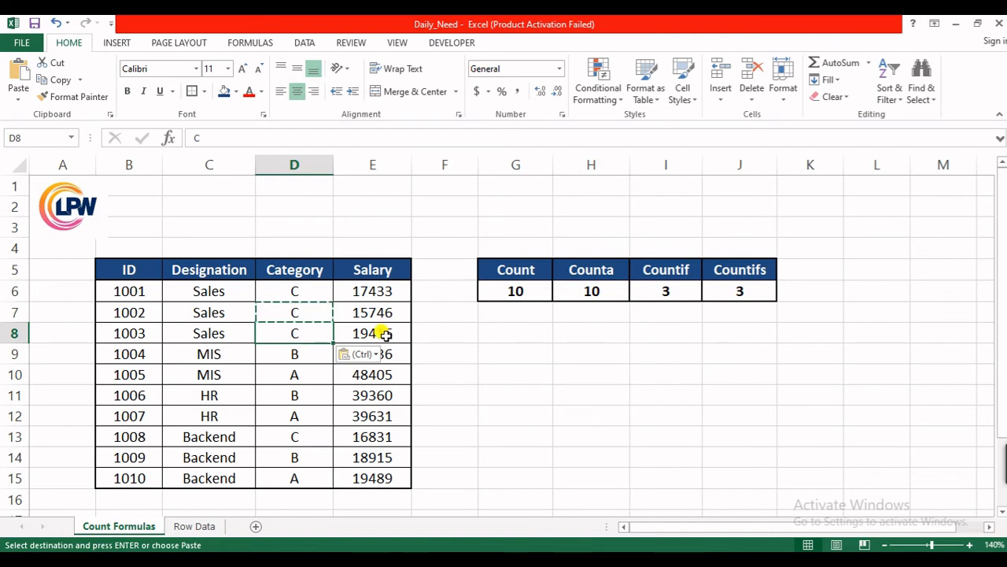
pyautogui.hotkey('ctrl', 'z')
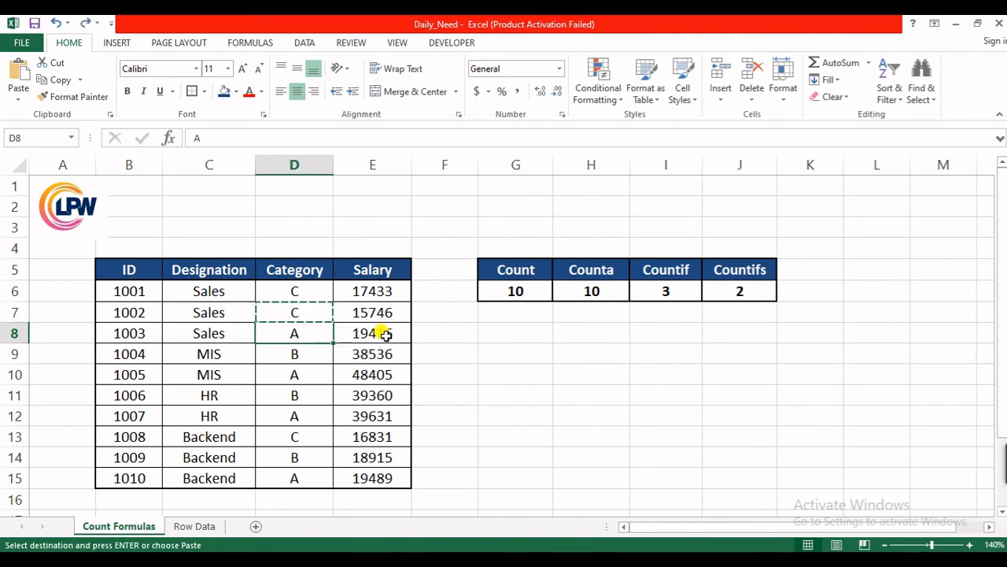
# Compare the category C entry of the Backend row in D13 with the Sales rows in C6:C8 and their categories in D6:D7
pyautogui.click(280, 442)
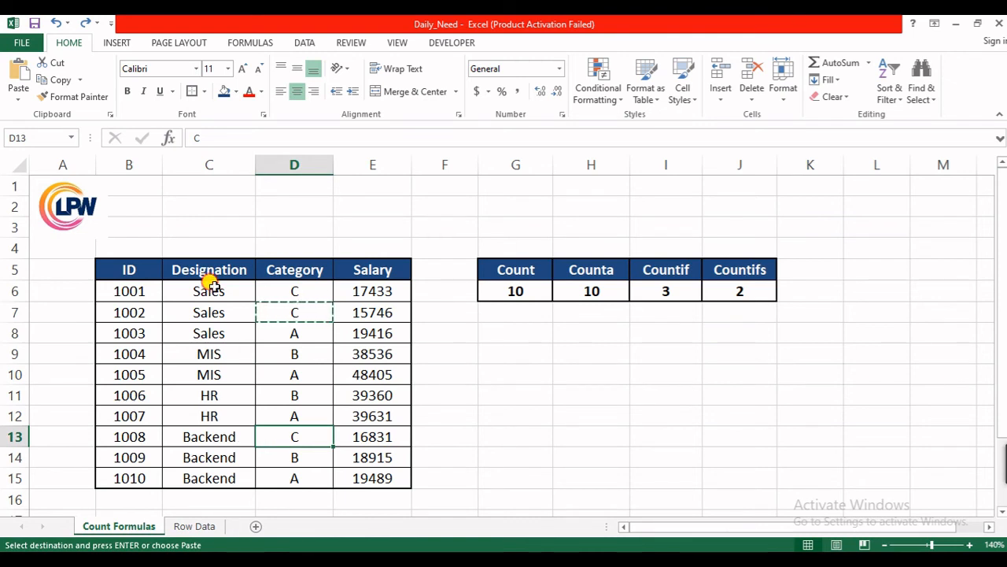
pyautogui.moveTo(210, 286); pyautogui.dragTo(223, 330)
pyautogui.moveTo(224, 328); pyautogui.dragTo(225, 326)
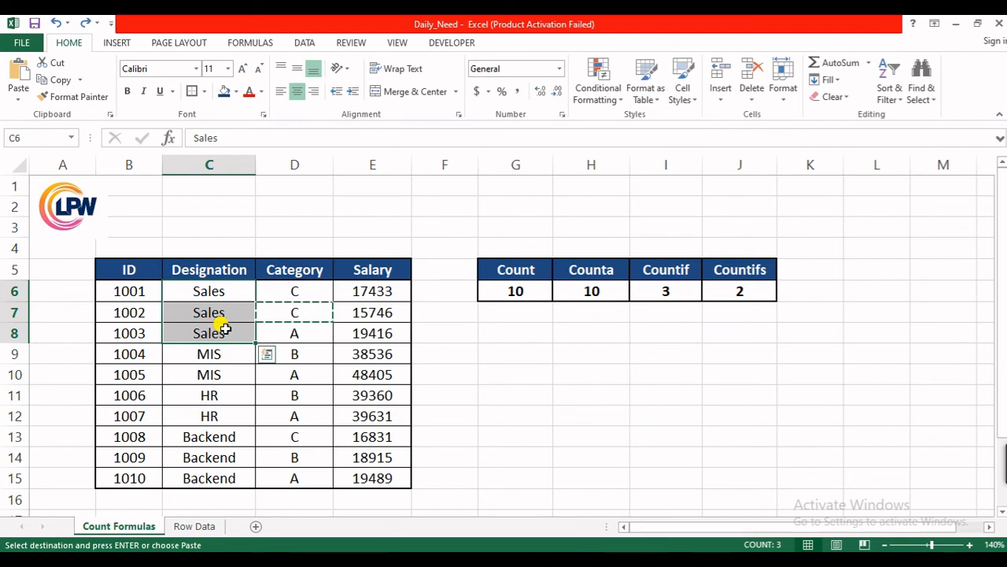
pyautogui.moveTo(292, 291); pyautogui.dragTo(298, 314)
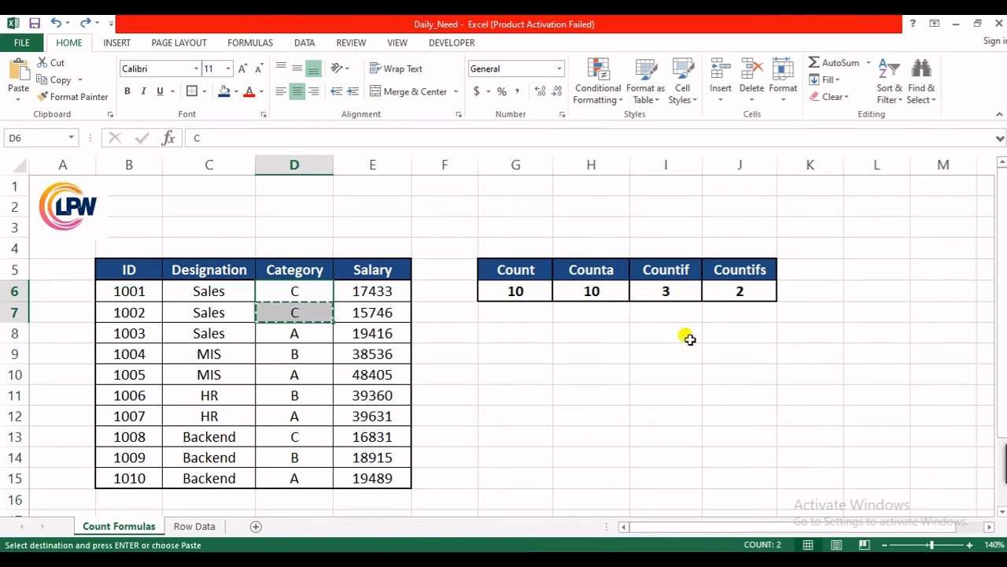
pyautogui.press('Escape')
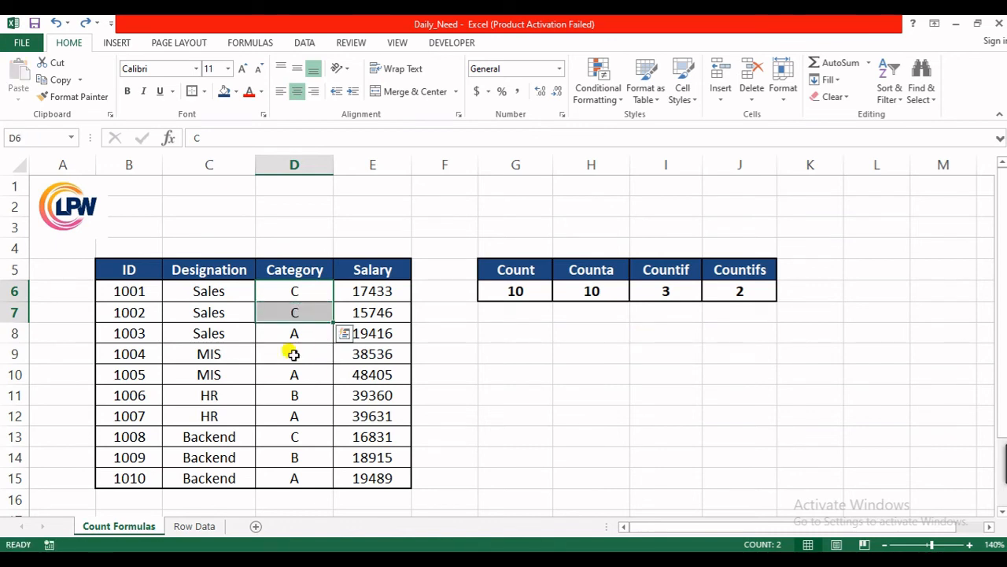
pyautogui.click(293, 354)
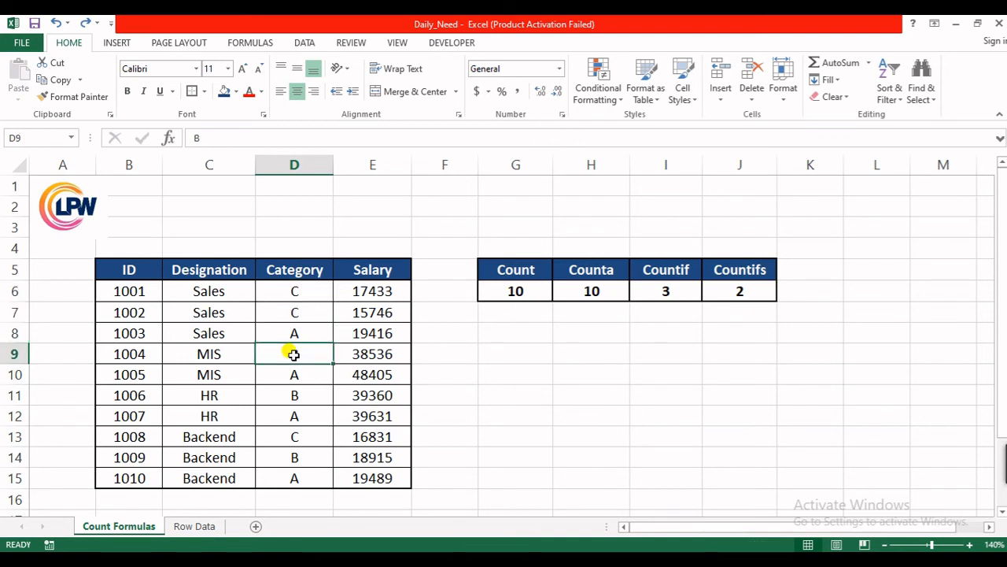
# Clear cell J6 and start a new COUNTIFS formula there with the Designation range C6:C15 as the first criteria range
pyautogui.click(733, 290)
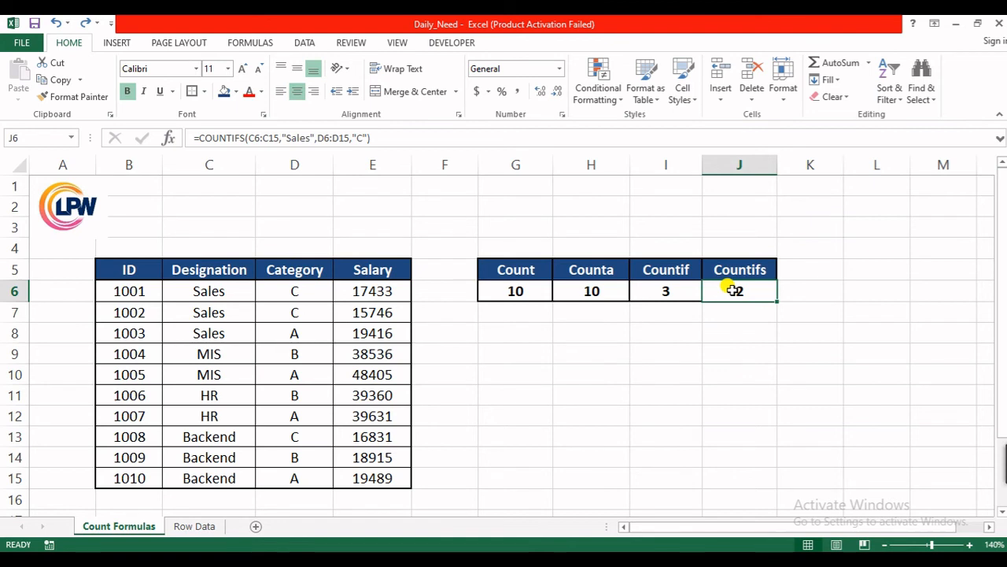
pyautogui.press('Delete')
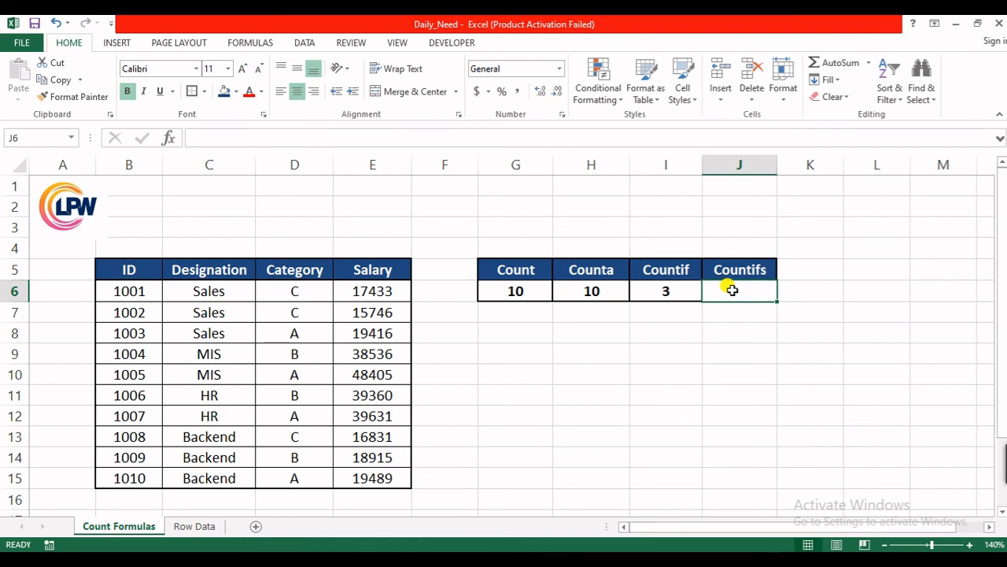
pyautogui.write('=count')
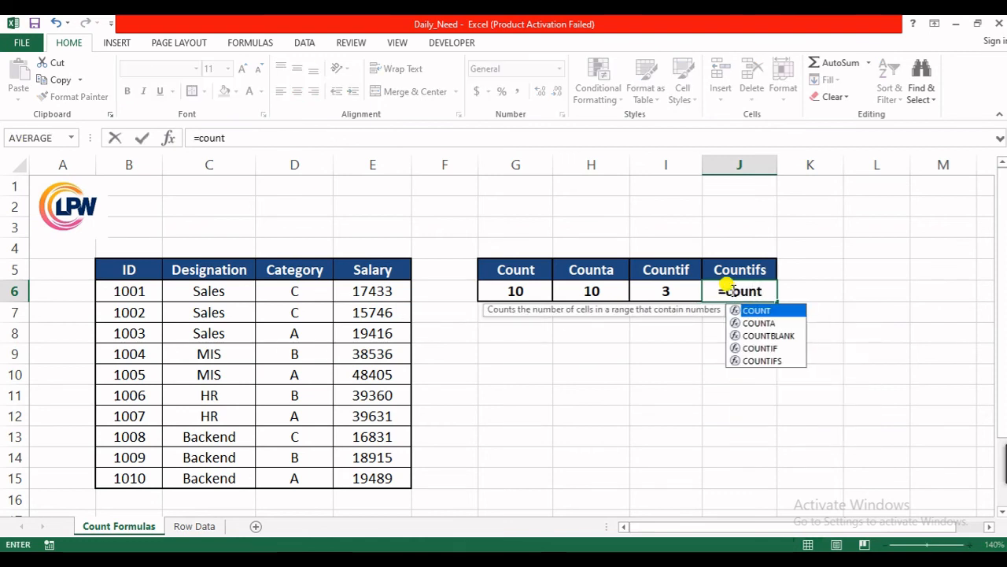
pyautogui.write('ifs')
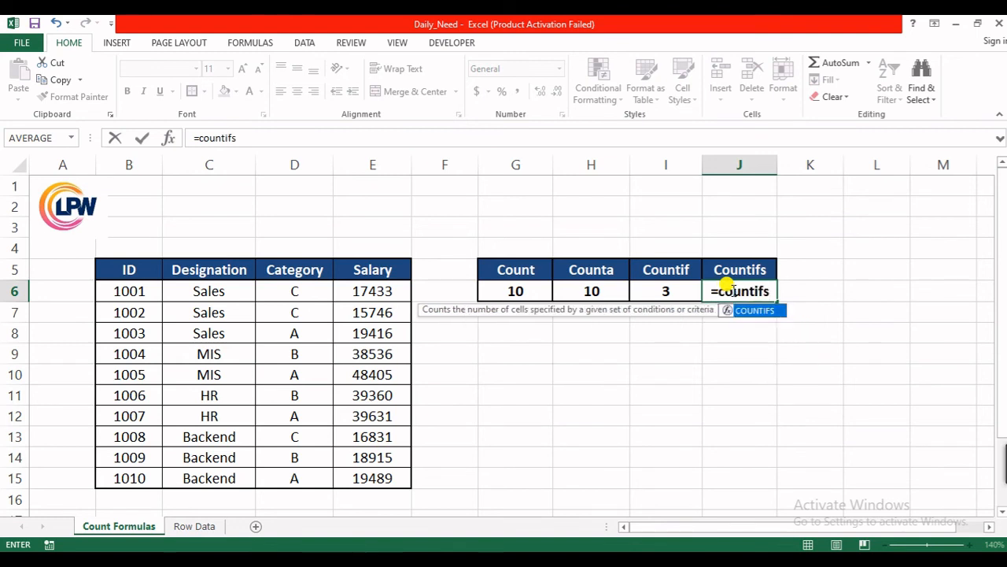
pyautogui.press('Tab')
pyautogui.press('Left')
pyautogui.press('Left')
pyautogui.press('Left')
pyautogui.press('Left')
pyautogui.press('Left')
pyautogui.press('Left')
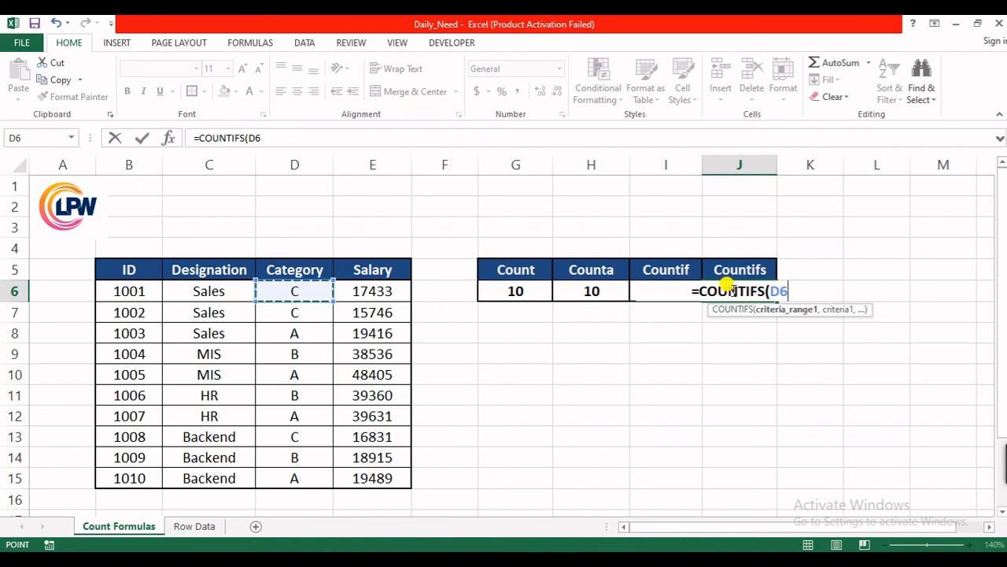
pyautogui.press('Left')
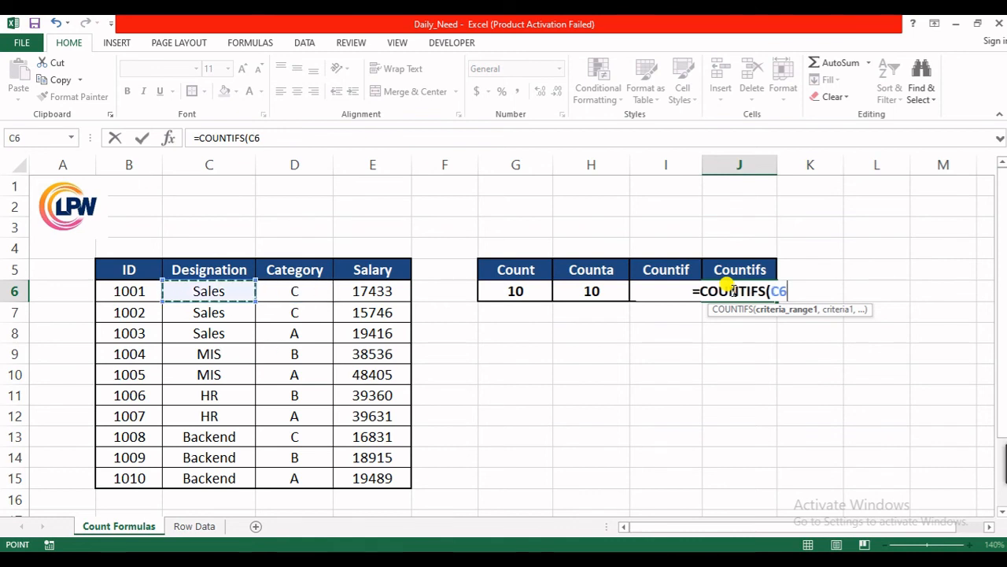
pyautogui.hotkey('ctrl', 'shift', 'Down')
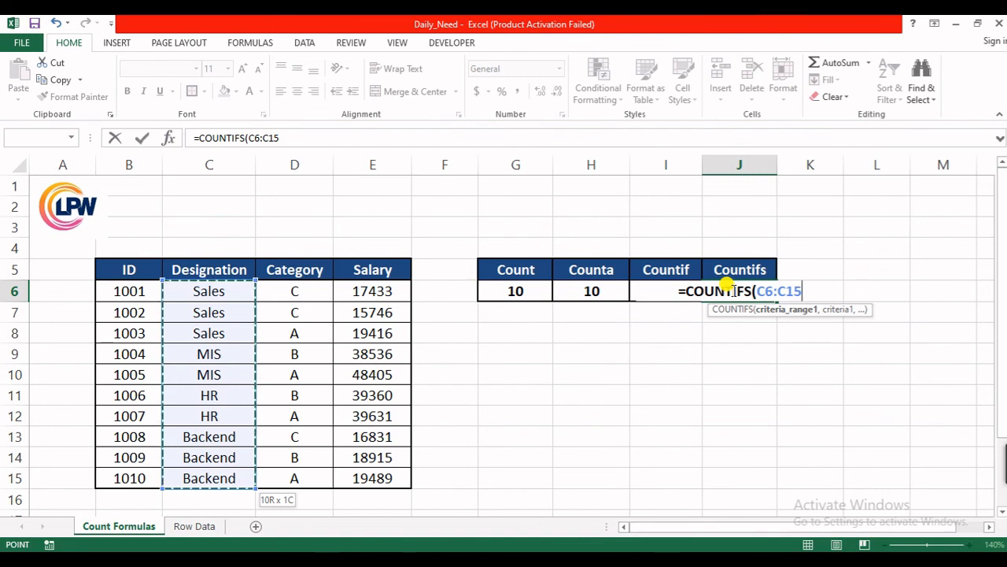
pyautogui.write(',')
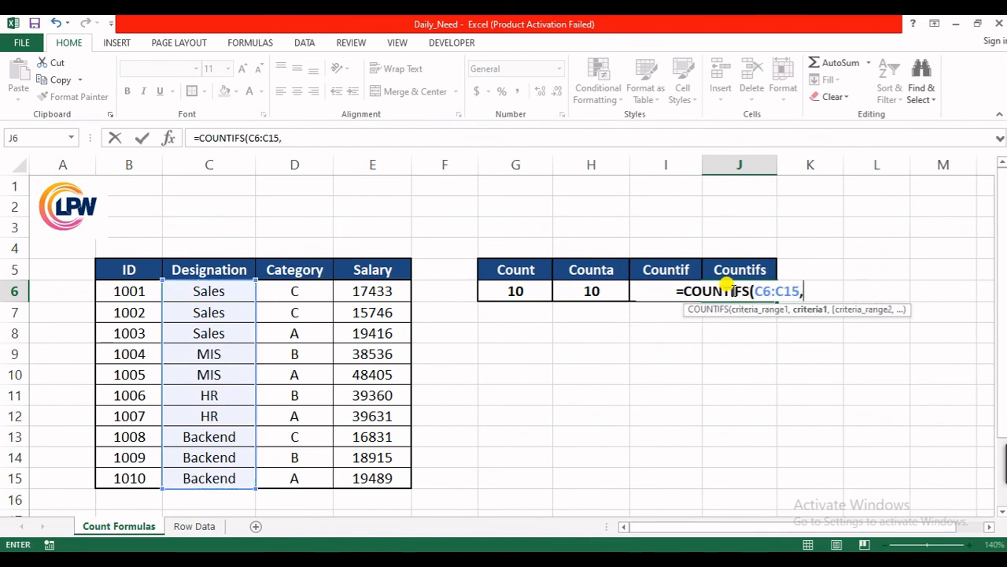
# Reference the HR cell C11 as the first criterion of the COUNTIFS formula
pyautogui.press('Left')
pyautogui.press('Left')
pyautogui.press('Left')
pyautogui.press('Left')
pyautogui.press('Left')
pyautogui.press('Left')
pyautogui.press('Left')
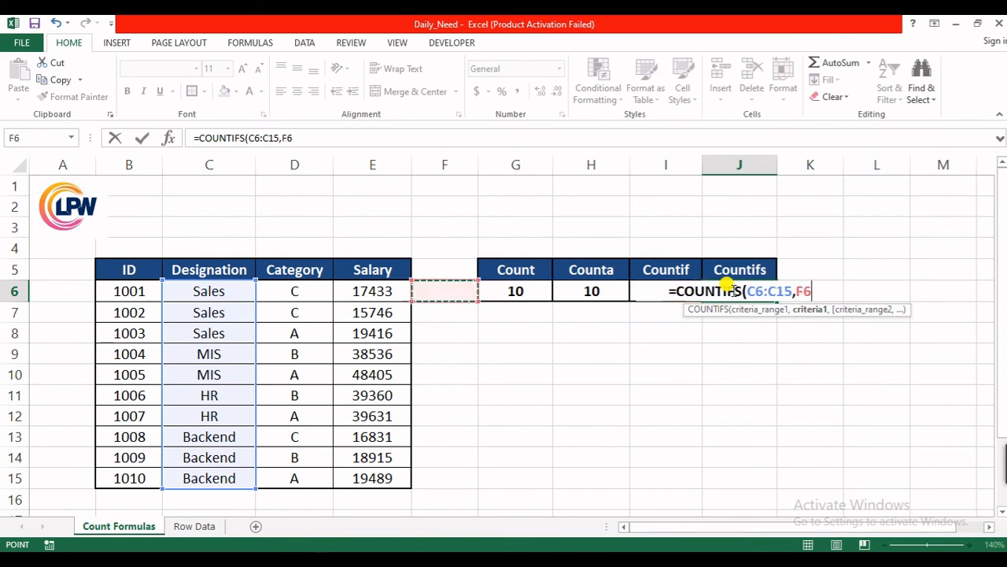
pyautogui.press('Down')
pyautogui.press('Down')
pyautogui.press('Down')
pyautogui.press('Down')
pyautogui.press('Down')
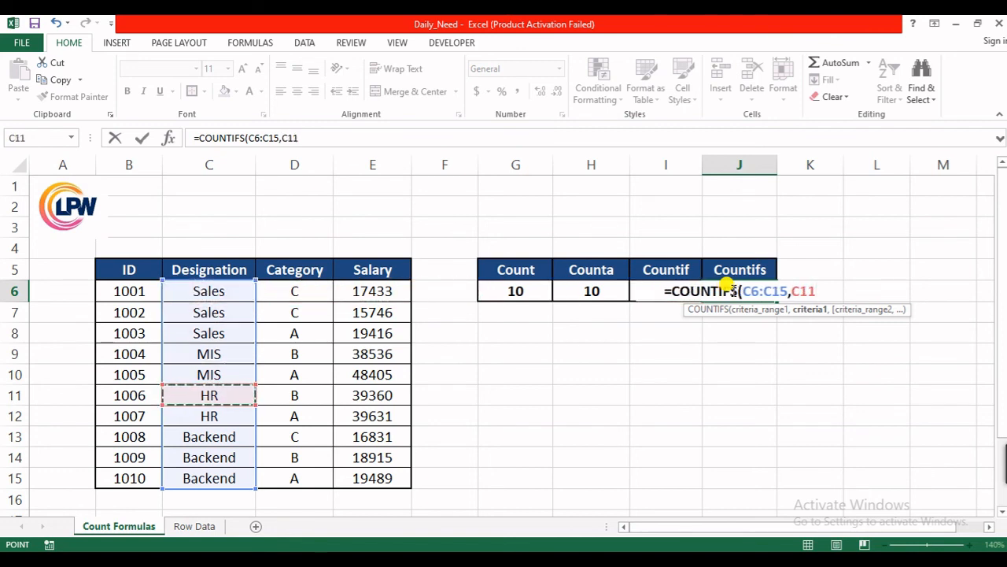
pyautogui.write(',')
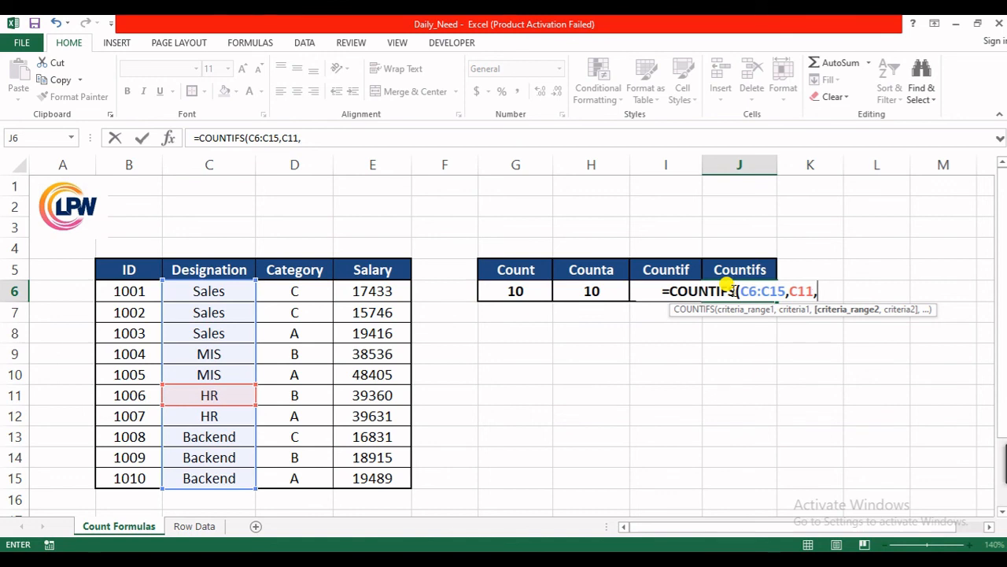
# Add the Category range D6:D15 as the second criteria range of the COUNTIFS formula
pyautogui.press('Left')
pyautogui.press('Left')
pyautogui.press('Left')
pyautogui.press('Left')
pyautogui.press('Left')
pyautogui.press('Left')
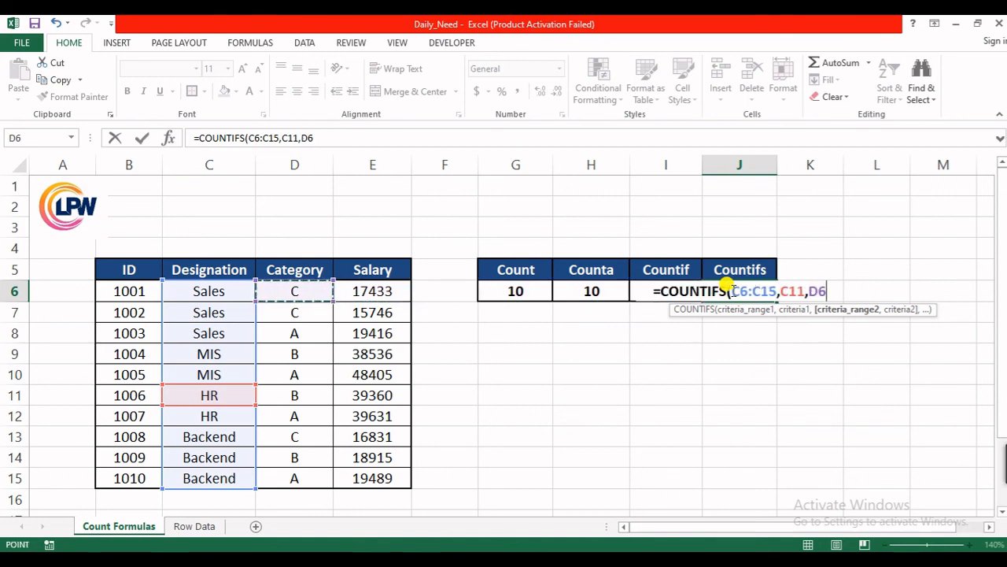
pyautogui.hotkey('ctrl', 'shift', 'Down')
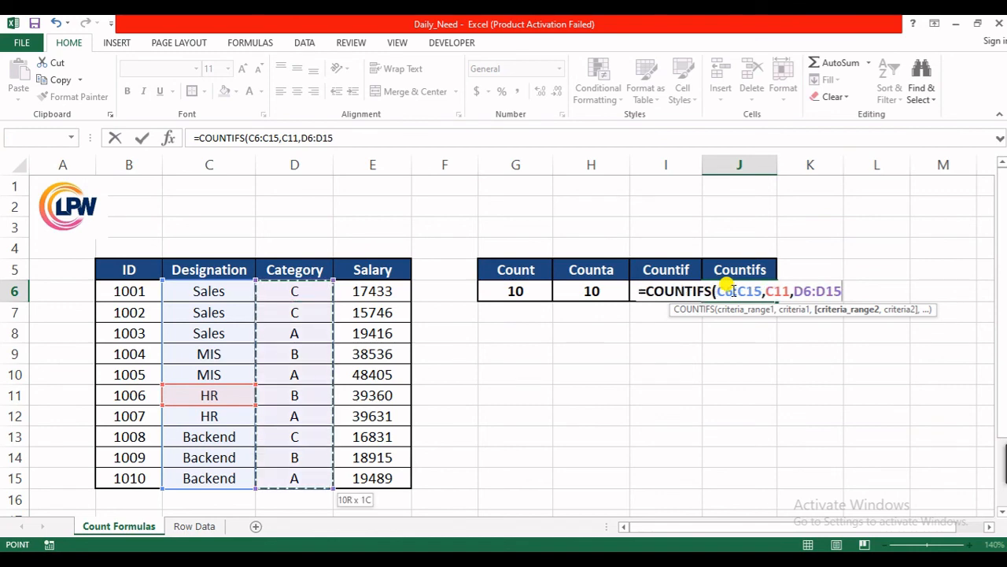
pyautogui.write(',')
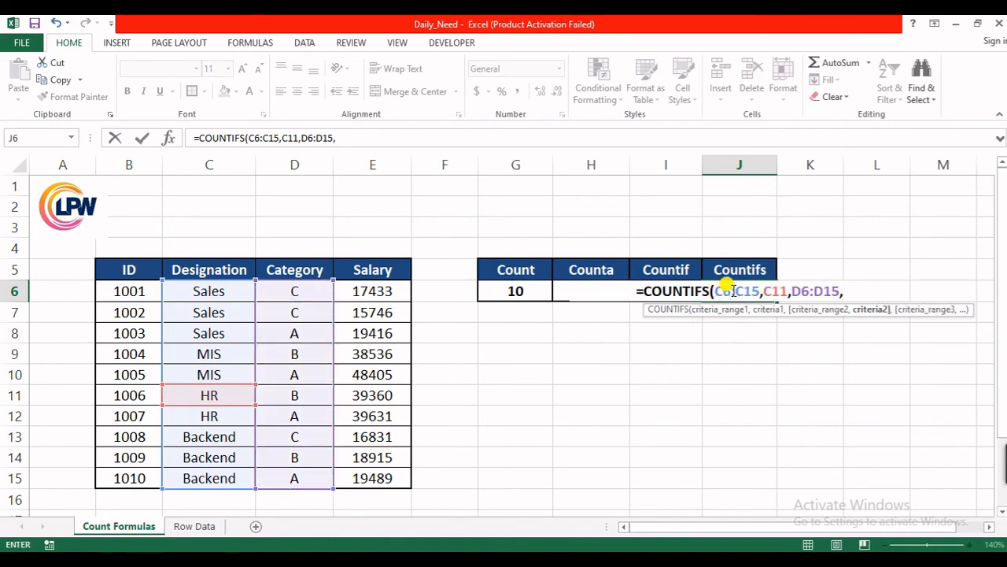
# Reference category cell D12 as the second criterion and complete the formula =COUNTIFS(C6:C15,C11,D6:D15,D12) in cell J6
pyautogui.press('Left')
pyautogui.press('Left')
pyautogui.press('Left')
pyautogui.press('Left')
pyautogui.press('Left')
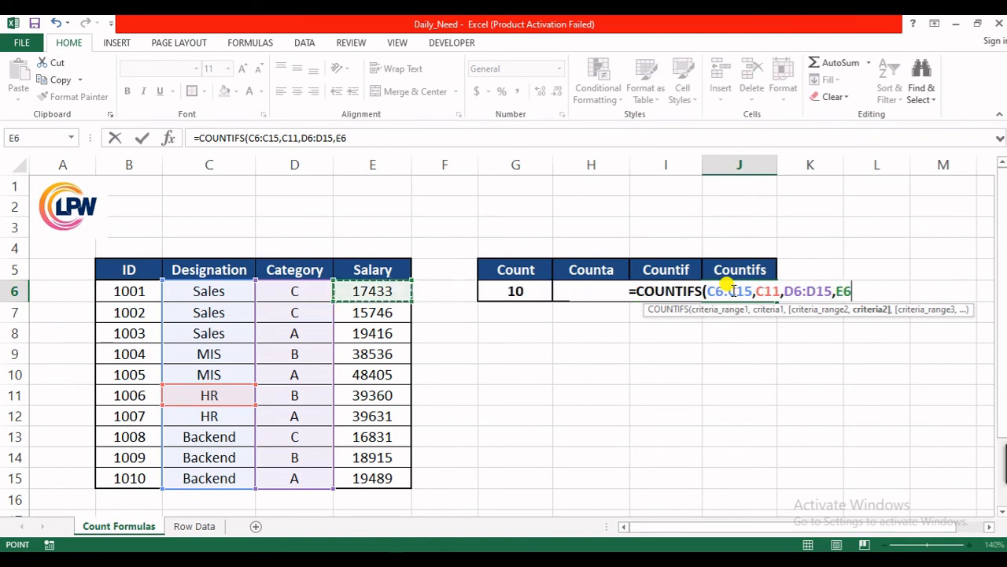
pyautogui.press('Left')
pyautogui.press('Down')
pyautogui.press('Down')
pyautogui.press('Down')
pyautogui.press('Down')
pyautogui.press('Down')
pyautogui.press('Down')
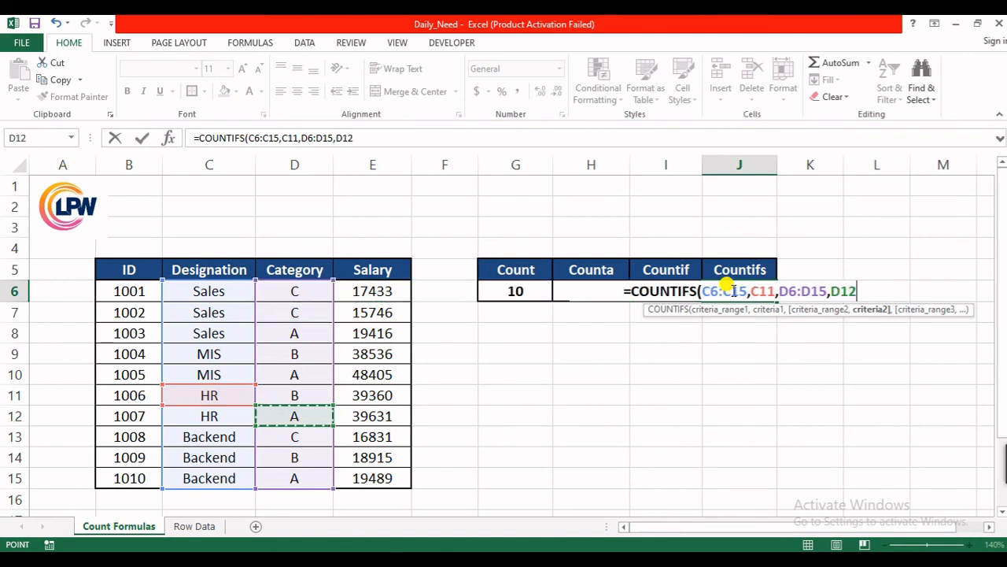
pyautogui.press('Return')
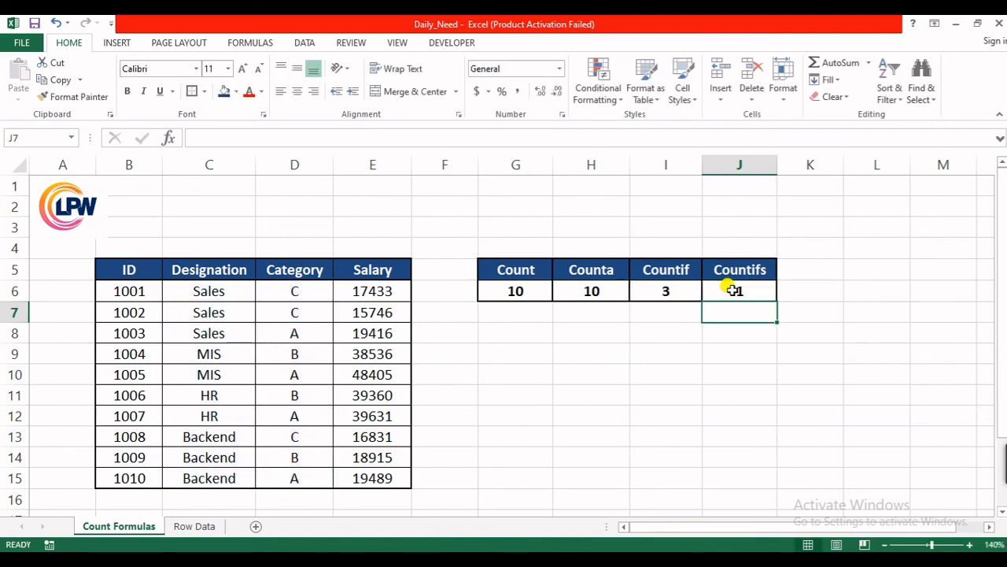
# Copy category A from cell D12 into cell D11 to test the COUNTIFS formula in J6
pyautogui.click(732, 290)
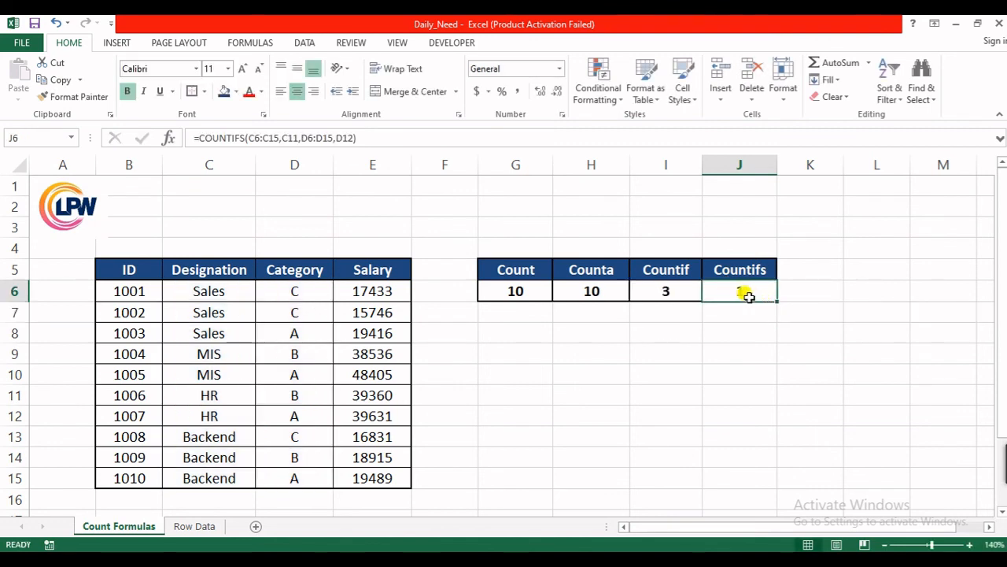
pyautogui.click(297, 412)
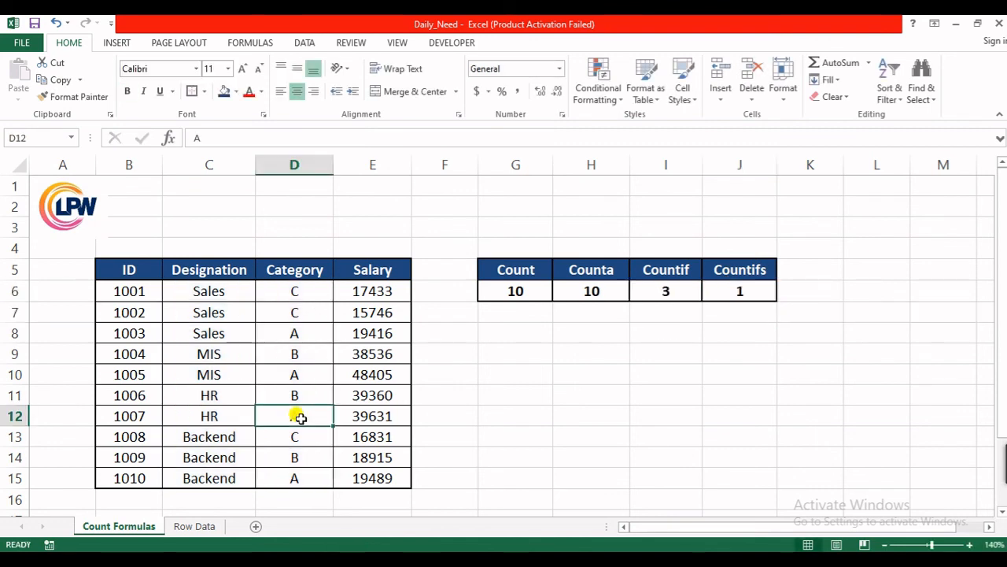
pyautogui.hotkey('ctrl', 'c')
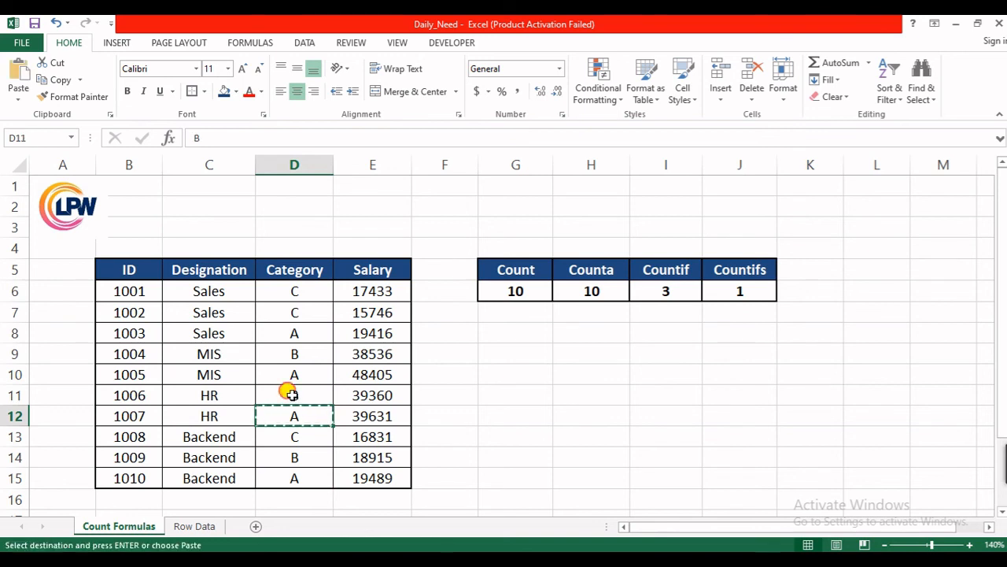
pyautogui.click(292, 394)
pyautogui.hotkey('ctrl', 'v')
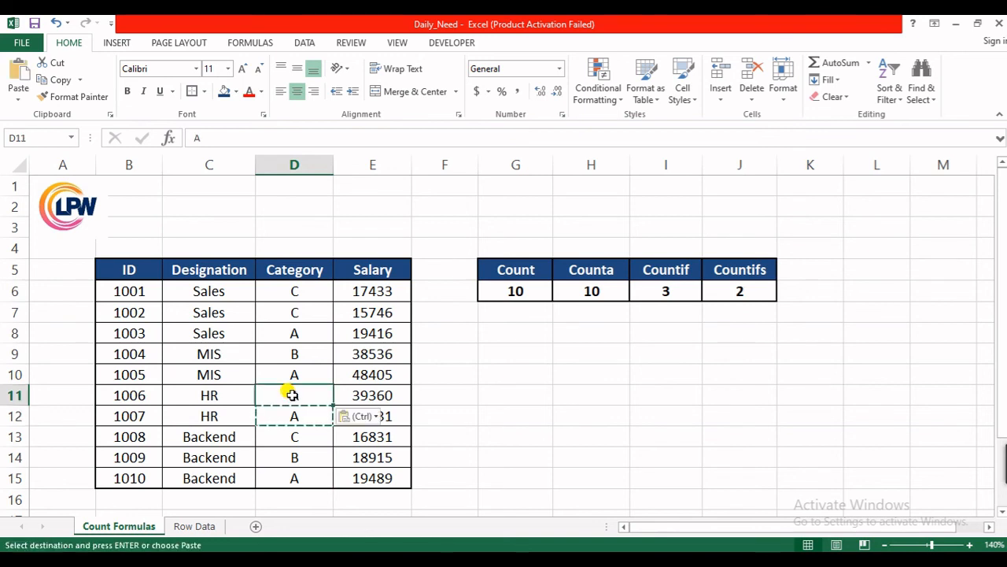
# Examine the ranges and criteria cells referenced by the COUNTIFS formula in J6, leaving the formula unedited
pyautogui.click(749, 293)
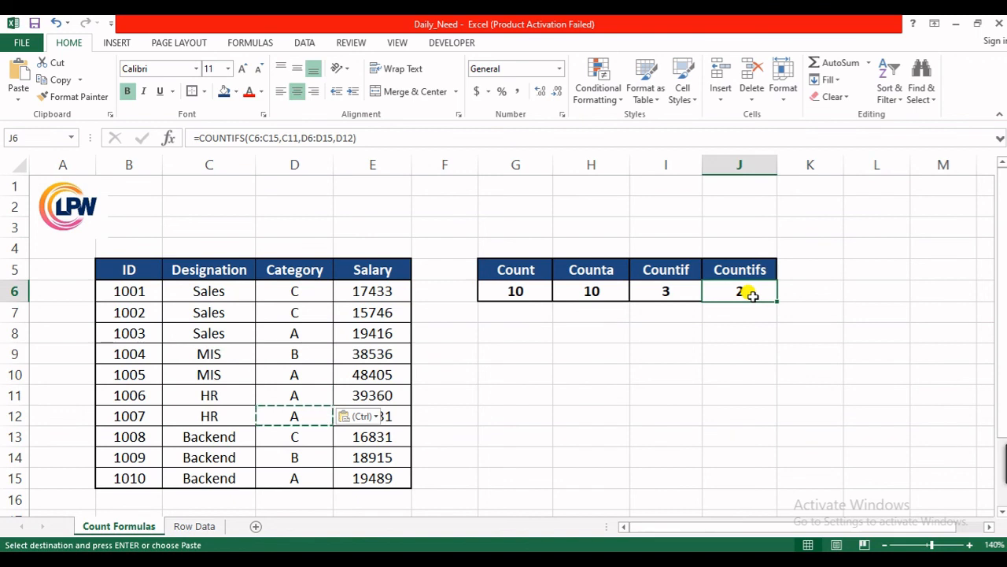
pyautogui.doubleClick(751, 294)
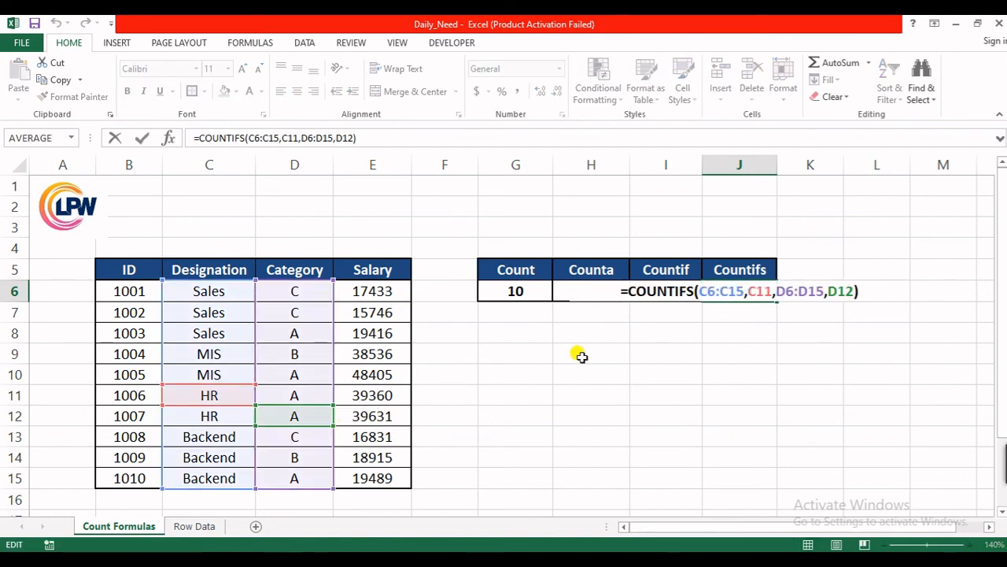
pyautogui.press('Escape')
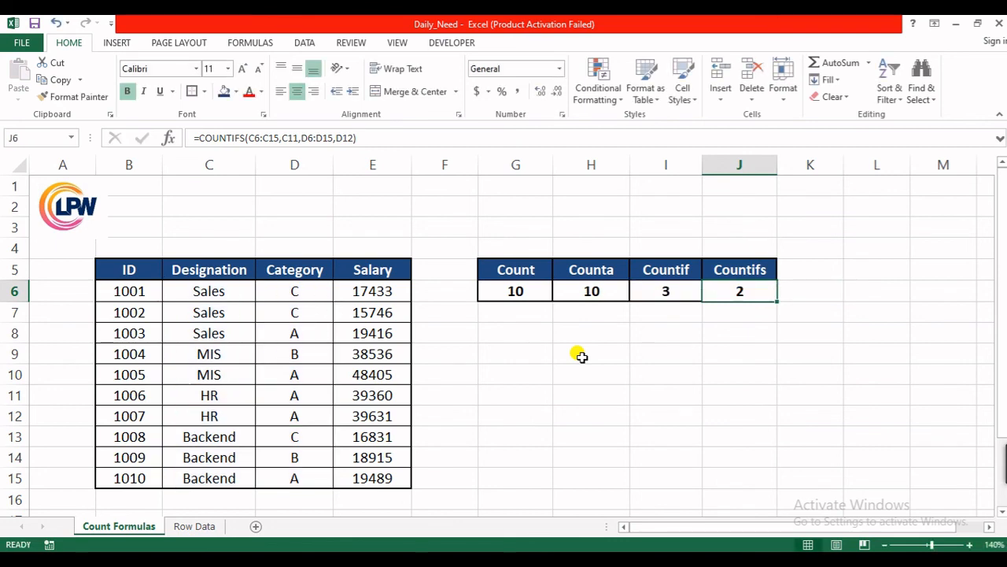